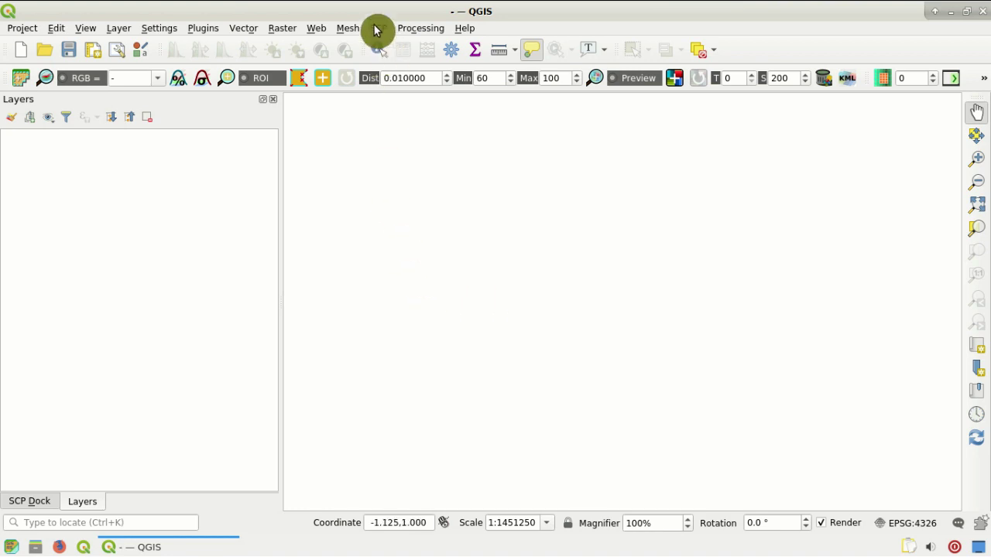
# Open the Sentinel-2 conversion tool of the Semi-Automatic Classification Plugin and load the sentinel2_sample folder as the band directory.
pyautogui.click(377, 29)
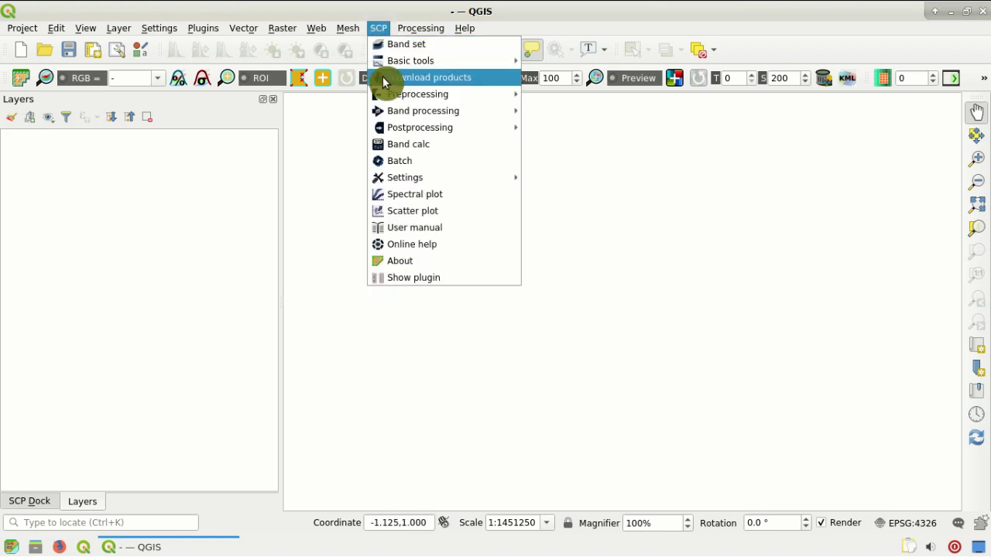
pyautogui.moveTo(380, 93)
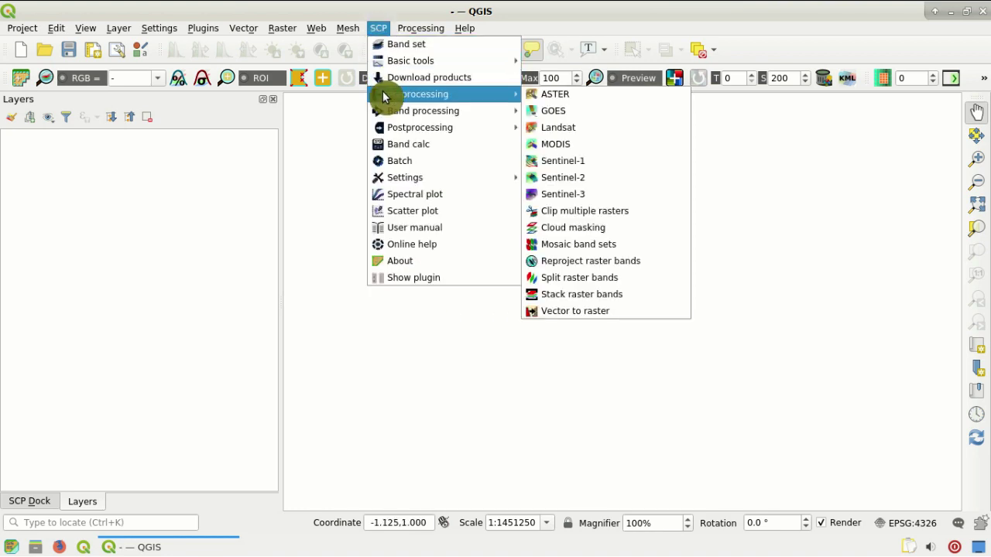
pyautogui.click(623, 178)
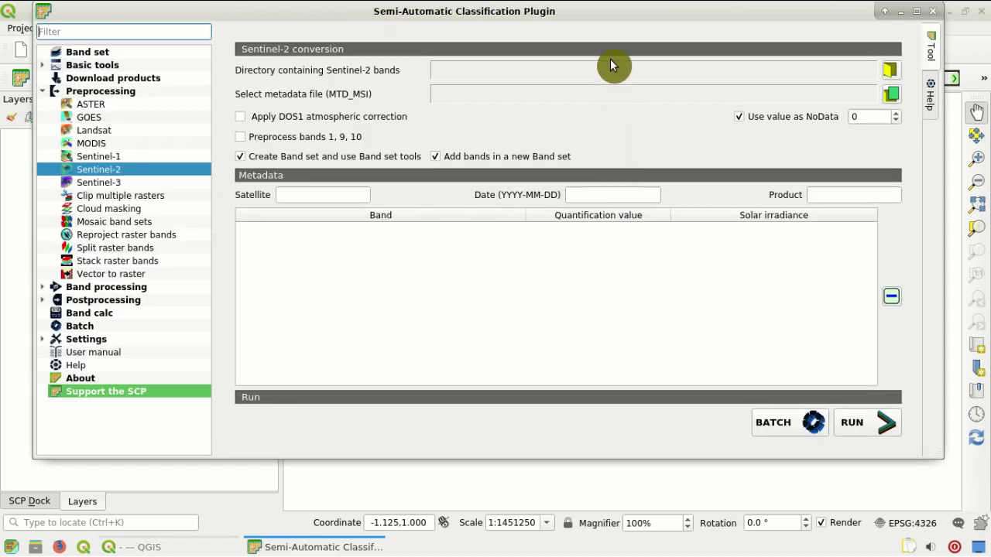
pyautogui.moveTo(617, 16); pyautogui.dragTo(621, 70)
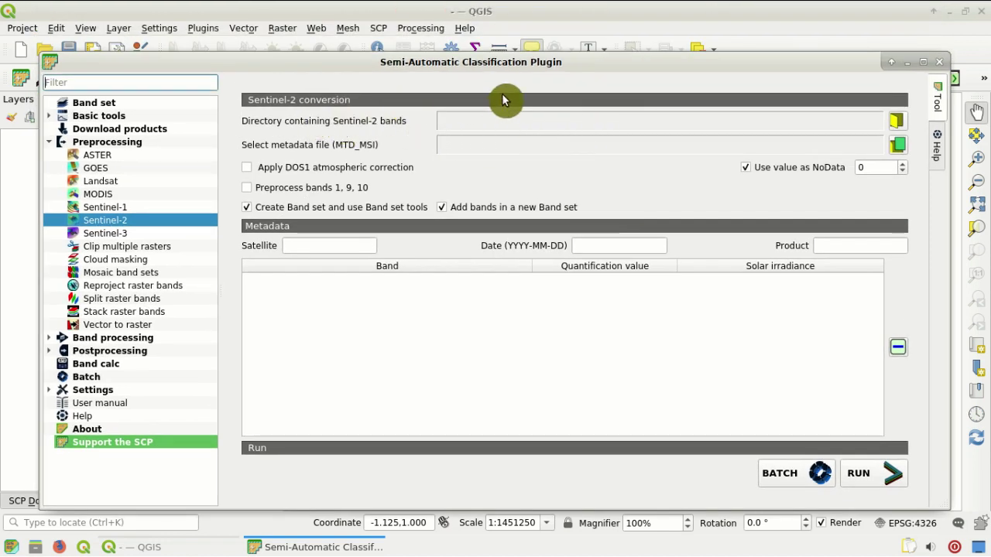
pyautogui.click(898, 124)
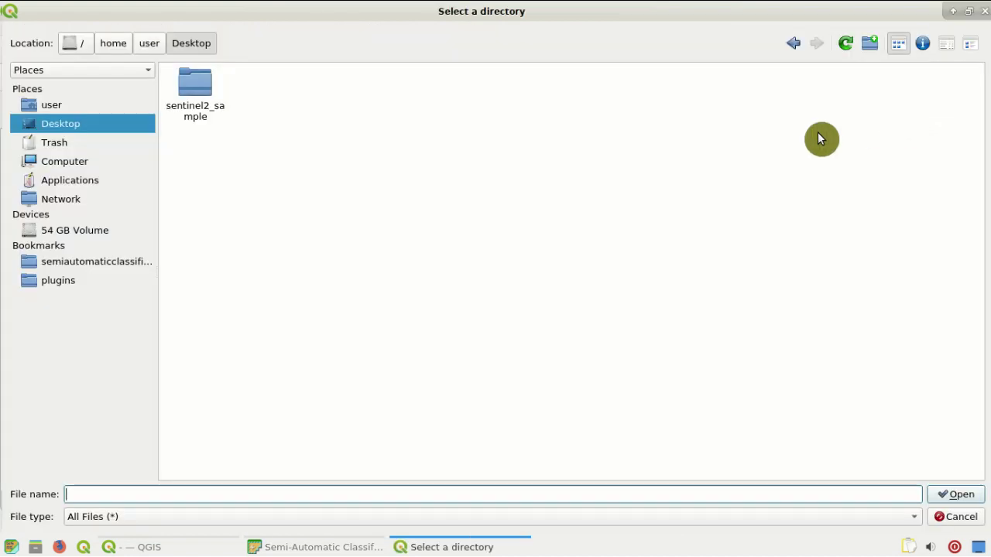
pyautogui.click(196, 87)
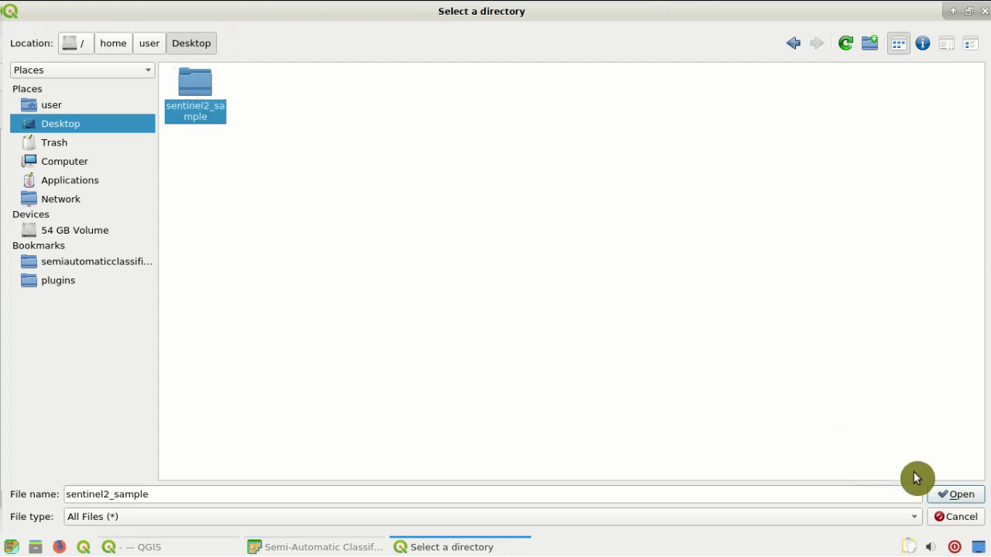
pyautogui.click(942, 495)
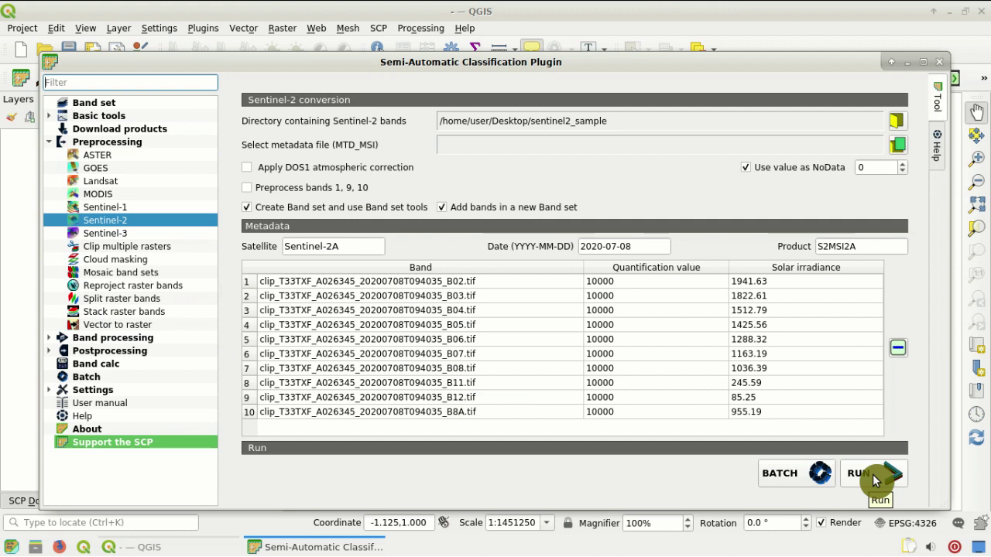
# Run the Sentinel-2 conversion with a new folder named converted inside sentinel2_sample as the output directory.
pyautogui.click(875, 481)
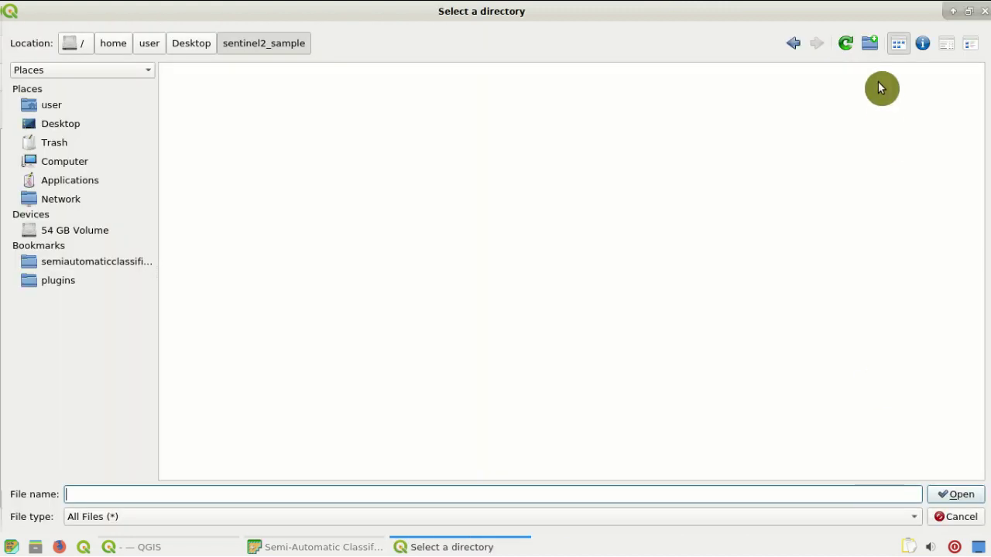
pyautogui.click(866, 44)
pyautogui.write('converted')
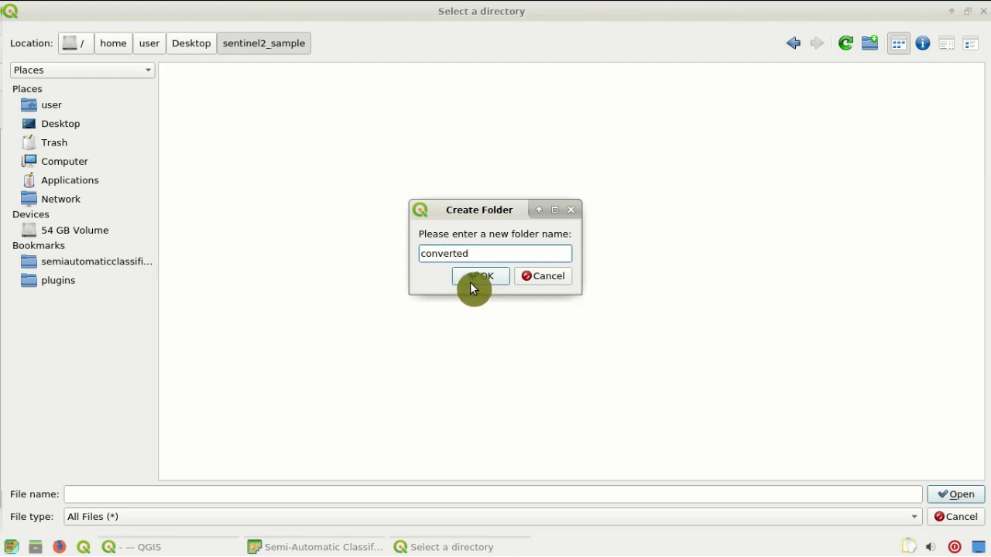
pyautogui.click(472, 279)
pyautogui.click(194, 91)
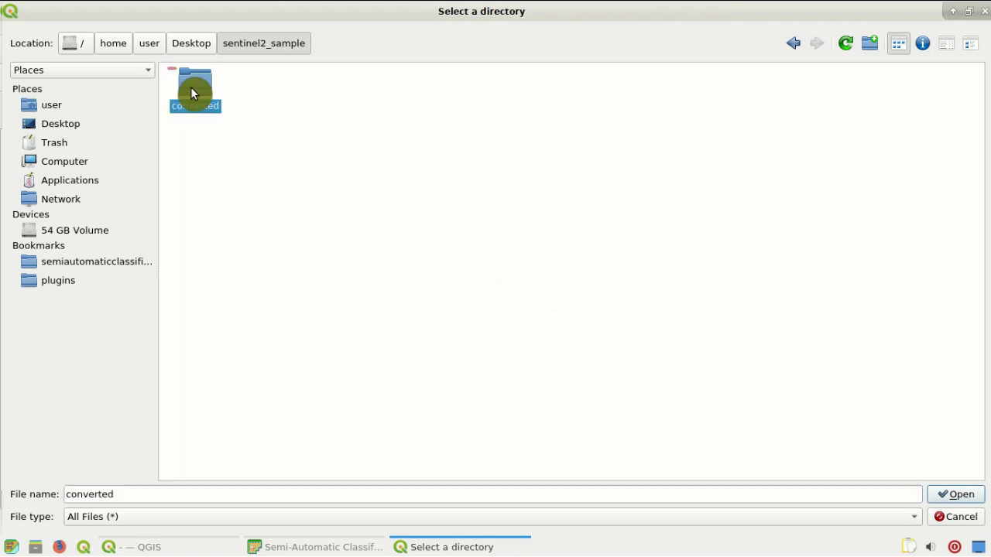
pyautogui.click(956, 496)
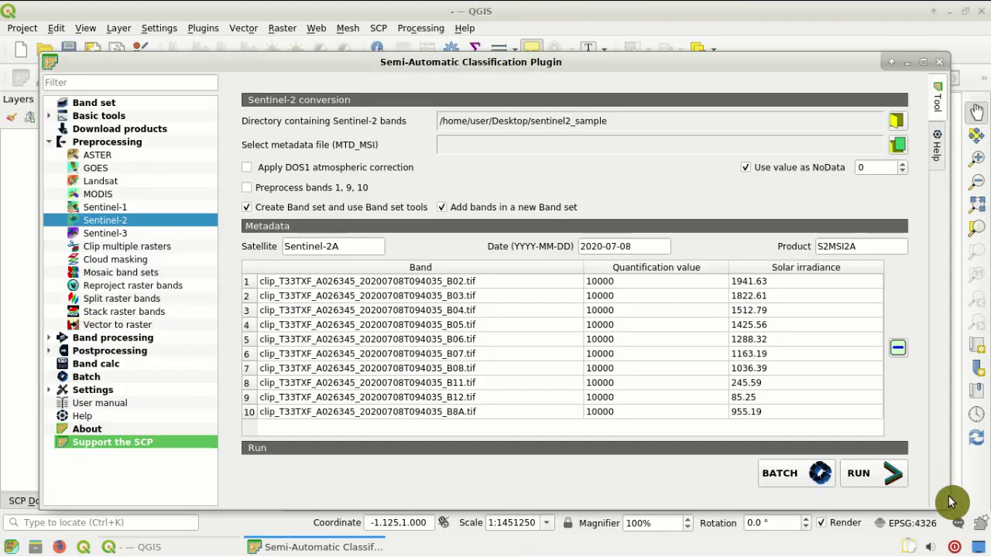
# Return to the main map window and collapse the legends of all converted band layers.
pyautogui.click(186, 544)
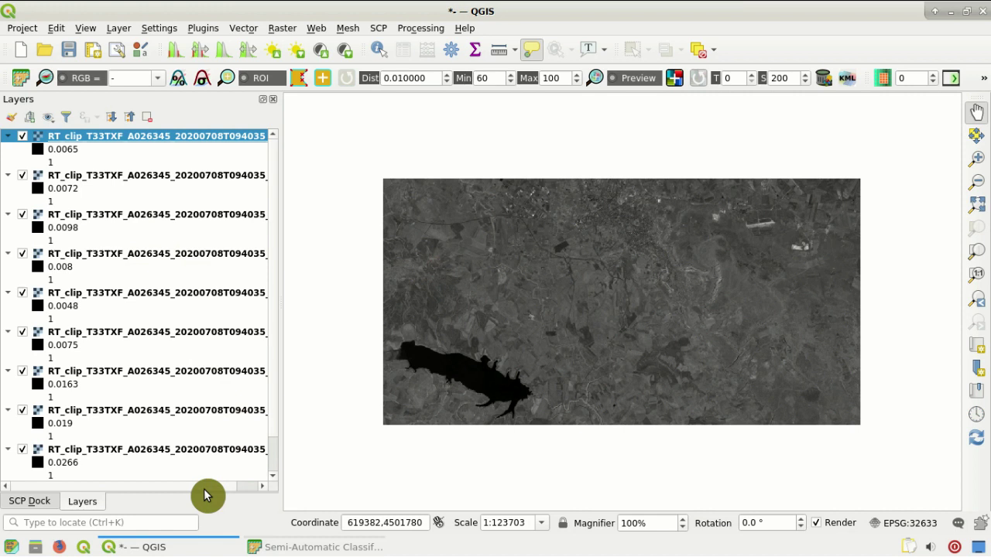
pyautogui.moveTo(204, 487); pyautogui.dragTo(164, 489)
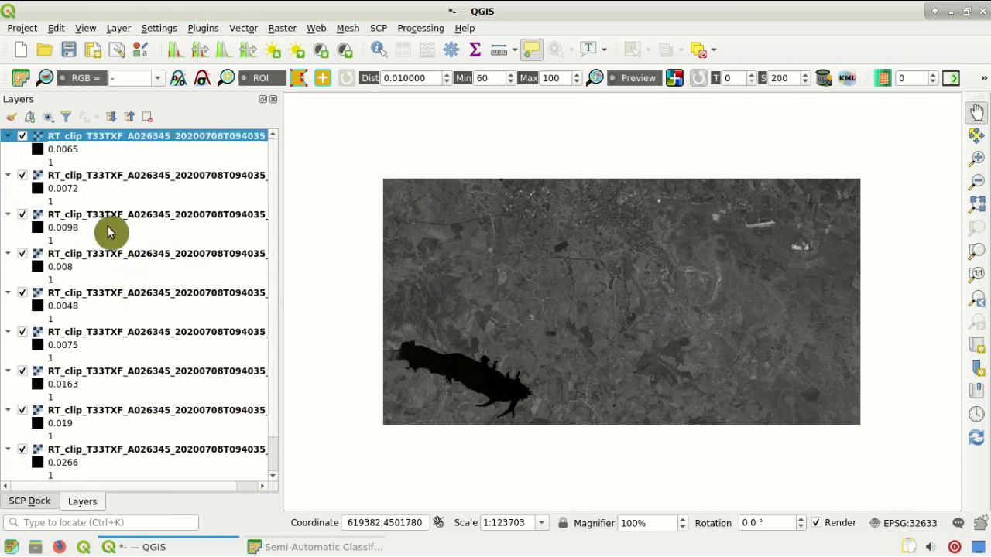
pyautogui.click(129, 117)
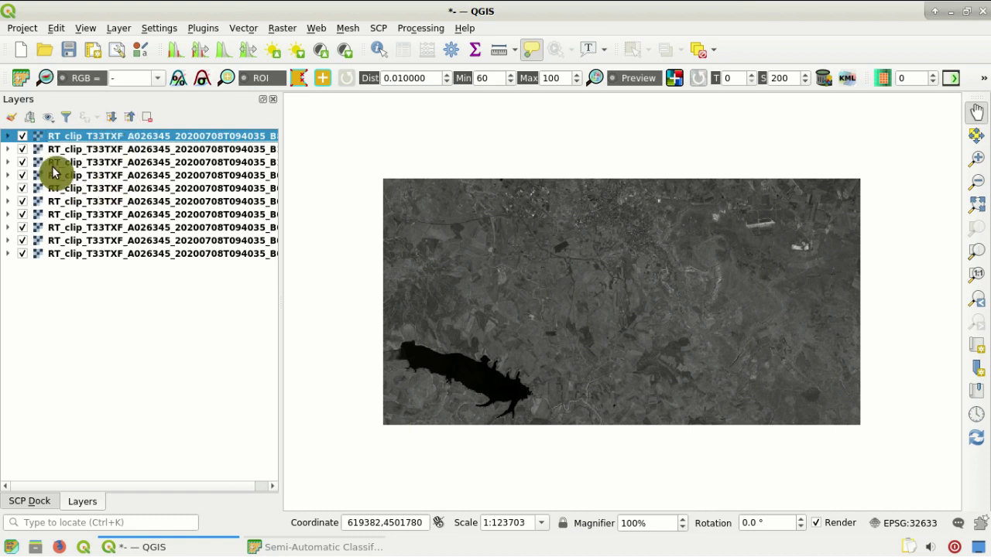
# Hide the three uppermost band layers one after another and show them again to compare the bands on the map.
pyautogui.click(22, 136)
pyautogui.click(22, 151)
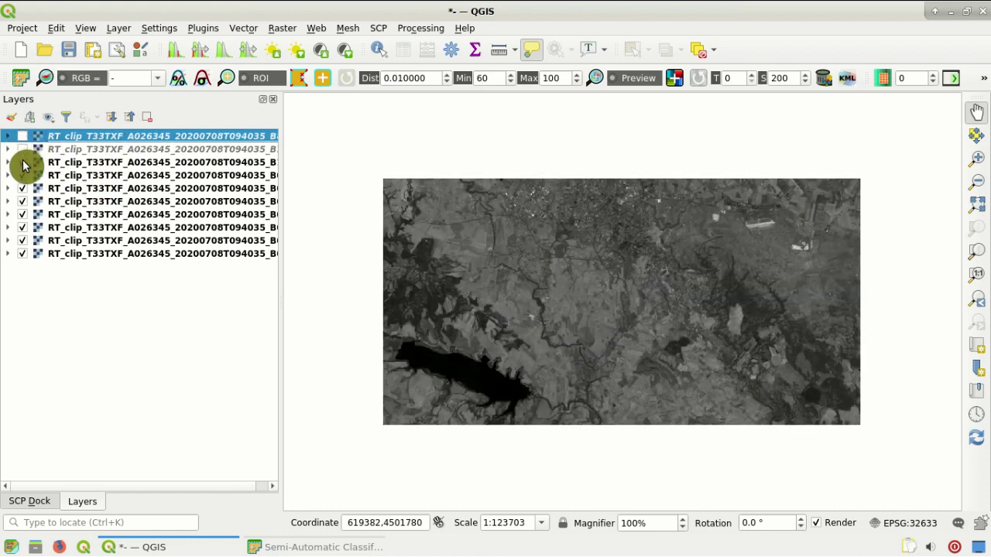
pyautogui.click(23, 162)
pyautogui.click(23, 163)
pyautogui.click(22, 150)
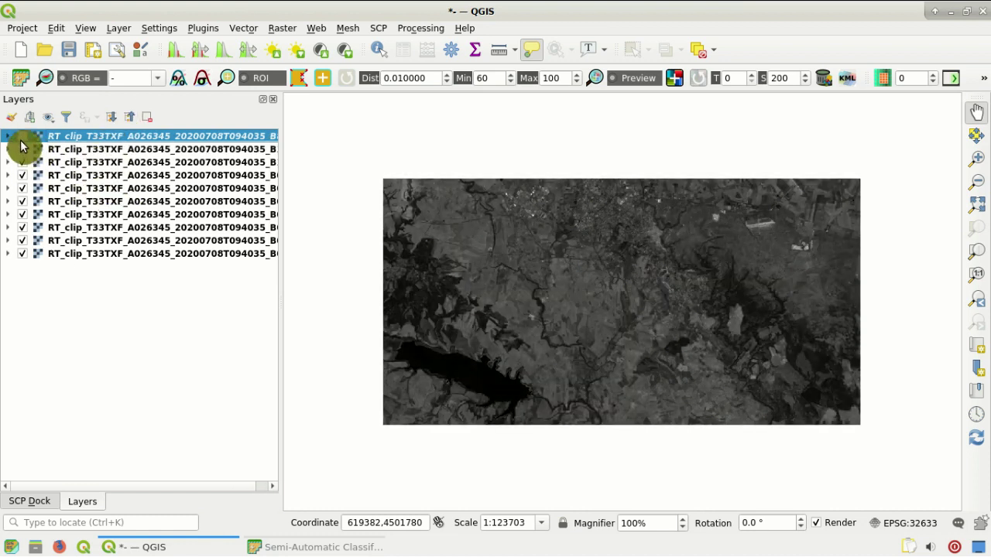
pyautogui.click(22, 136)
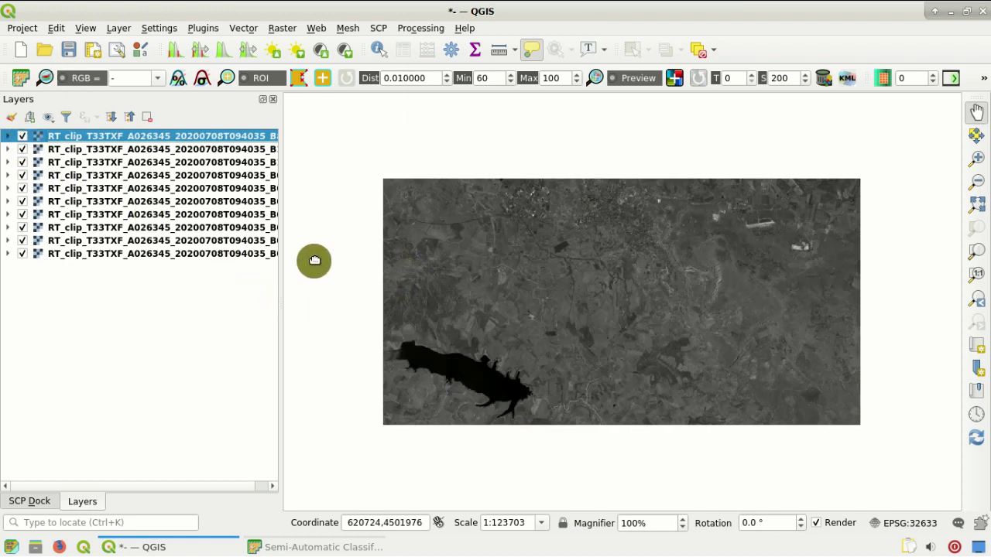
# Review the bands in Band set 2 and the available wavelength quick settings in the plugin's band set definition.
pyautogui.click(345, 548)
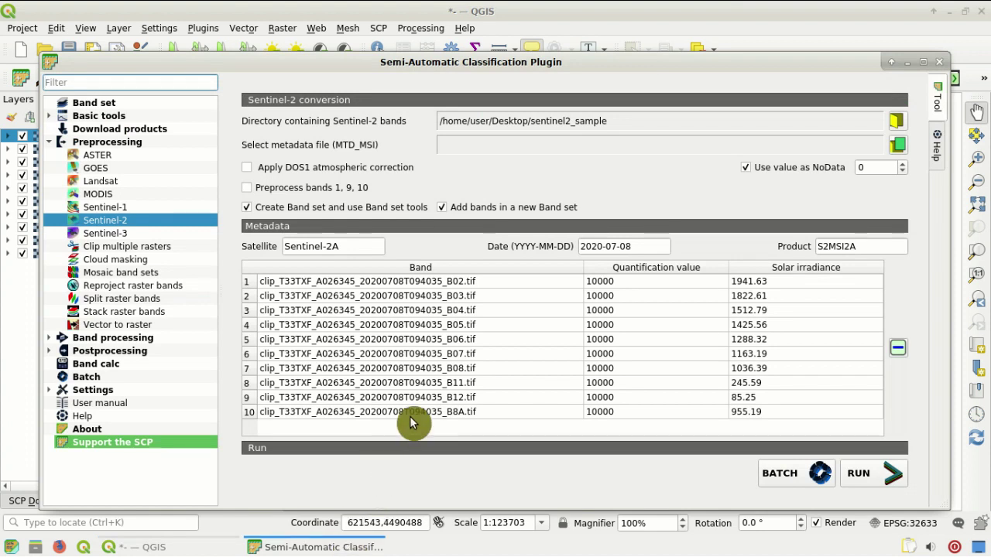
pyautogui.click(130, 106)
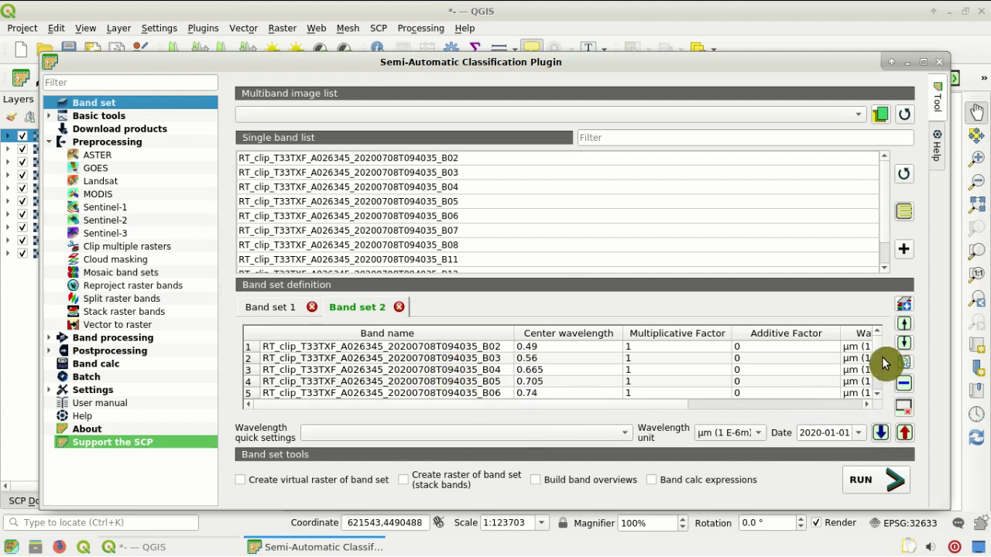
pyautogui.moveTo(875, 349)
pyautogui.mouseDown()
pyautogui.moveTo(877, 391)
pyautogui.moveTo(877, 348)
pyautogui.mouseUp()
pyautogui.click(620, 436)
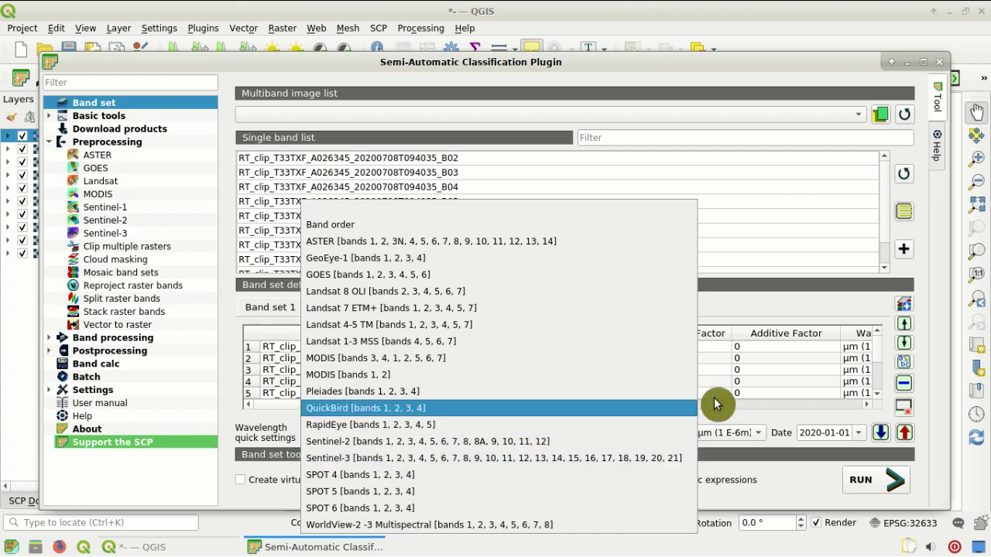
pyautogui.click(774, 312)
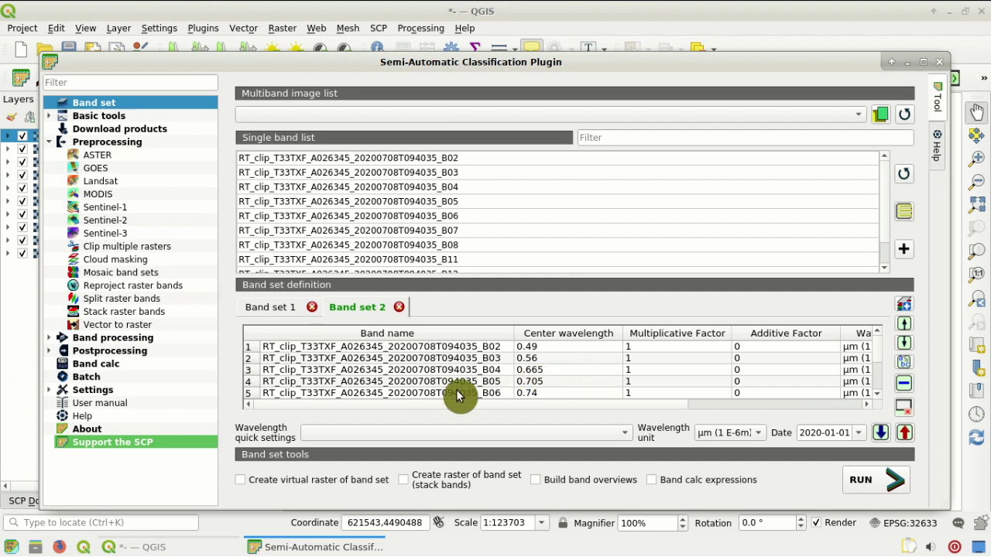
# Remove the empty Band set 1 from the band set definition.
pyautogui.click(270, 308)
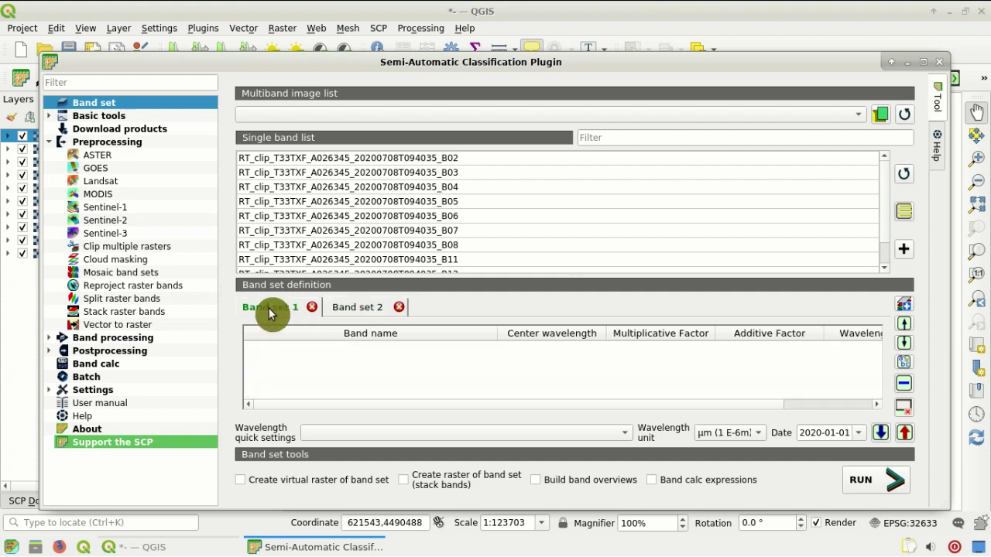
pyautogui.click(316, 309)
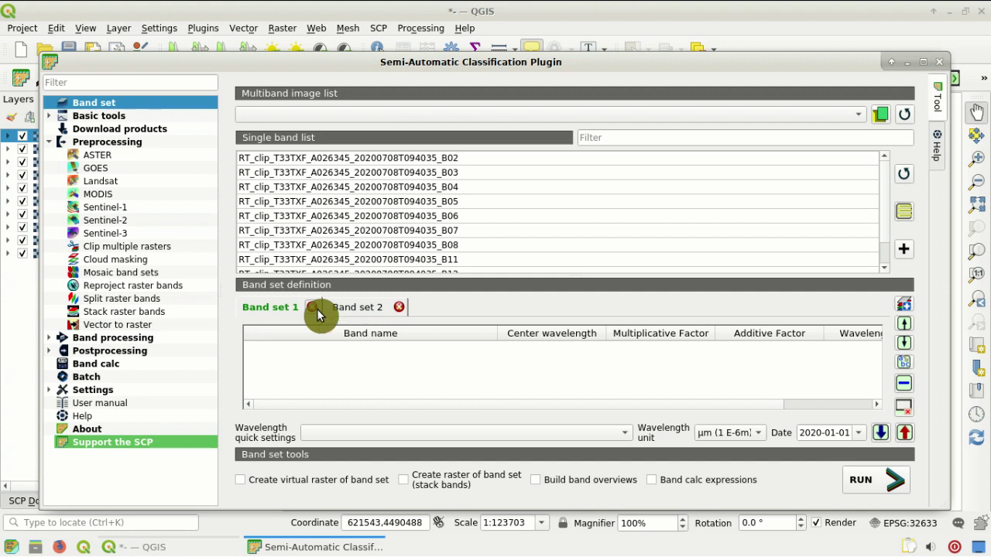
pyautogui.click(272, 179)
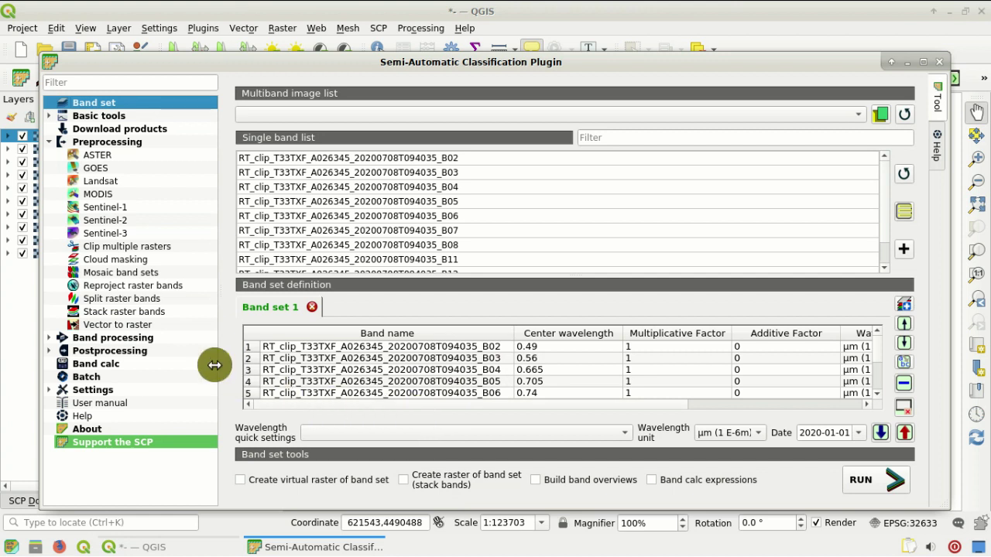
# Open the Clustering tool for band processing, choose the ISODATA method and set the distance threshold to 0.01.
pyautogui.click(48, 338)
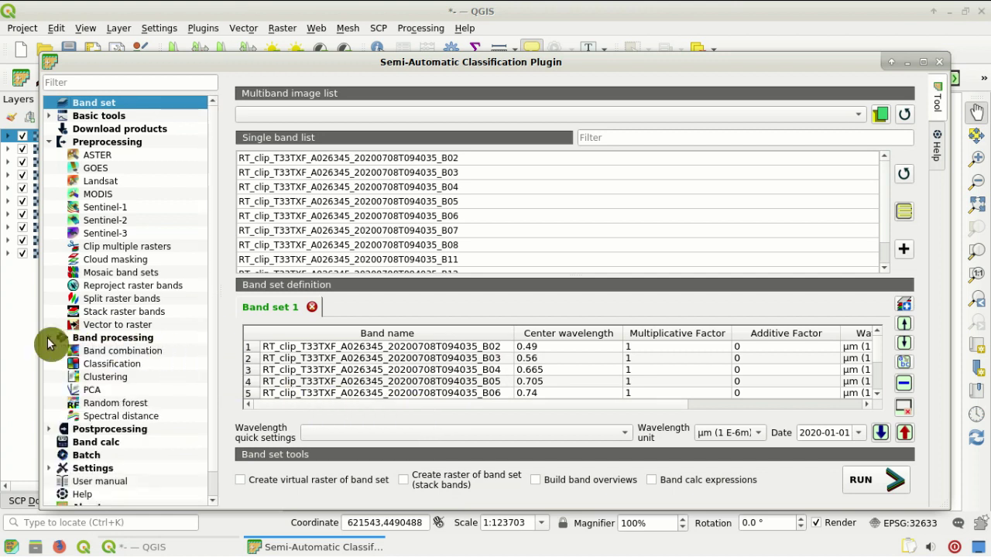
pyautogui.click(148, 377)
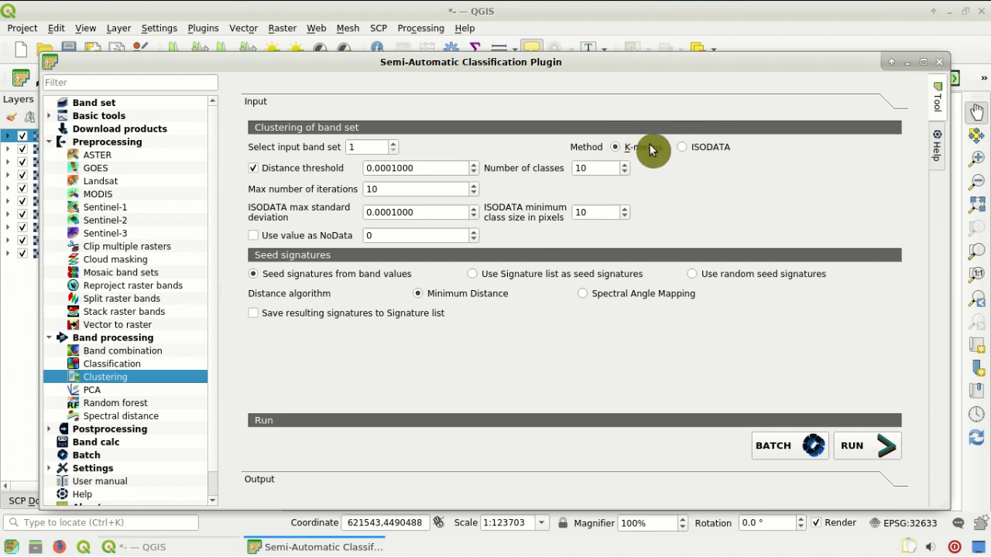
pyautogui.click(720, 148)
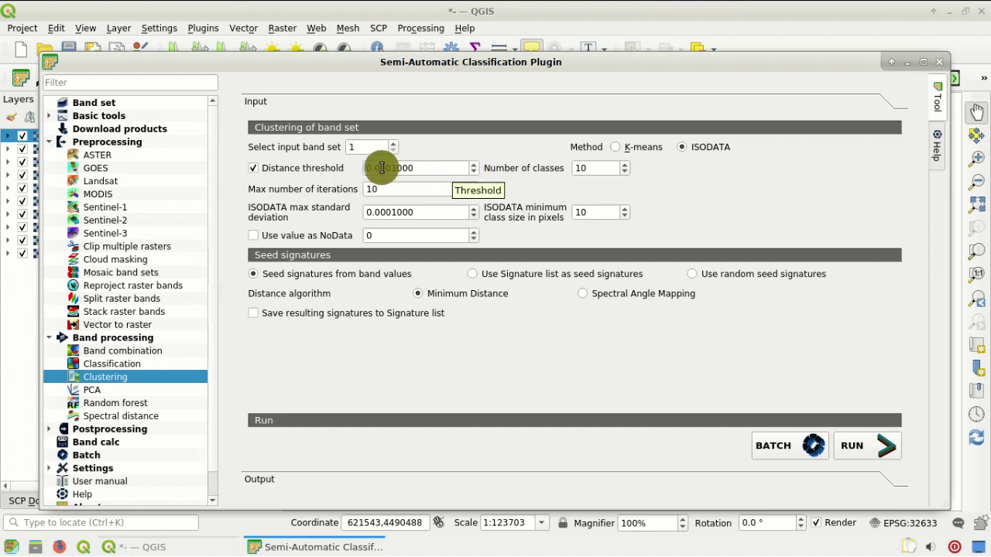
pyautogui.moveTo(380, 168); pyautogui.dragTo(478, 131)
pyautogui.write('1')
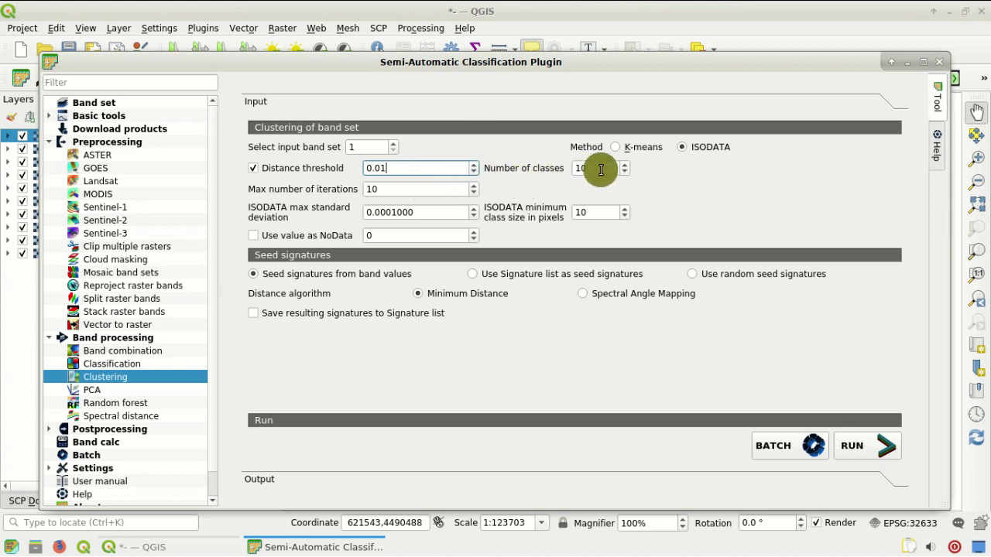
pyautogui.click(566, 168)
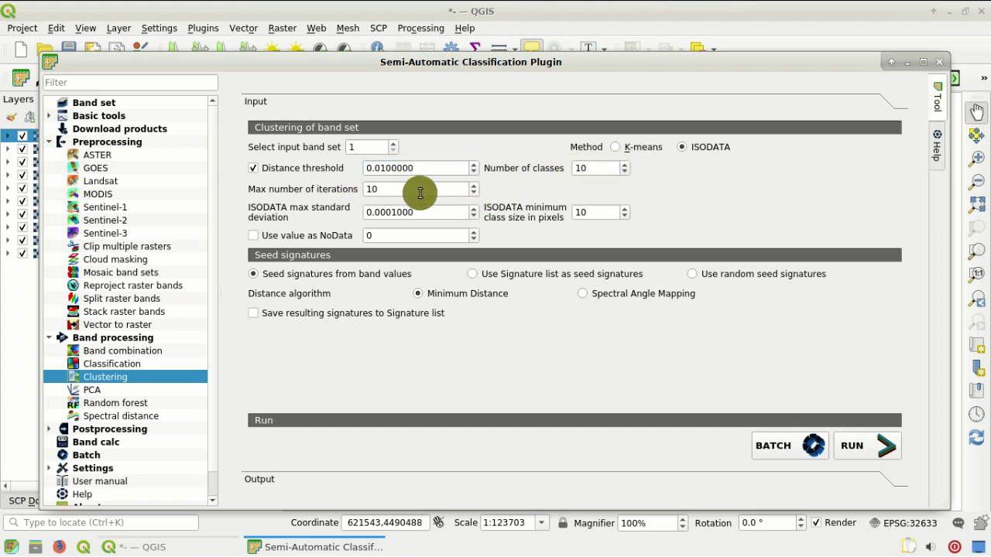
pyautogui.click(474, 194)
pyautogui.click(474, 193)
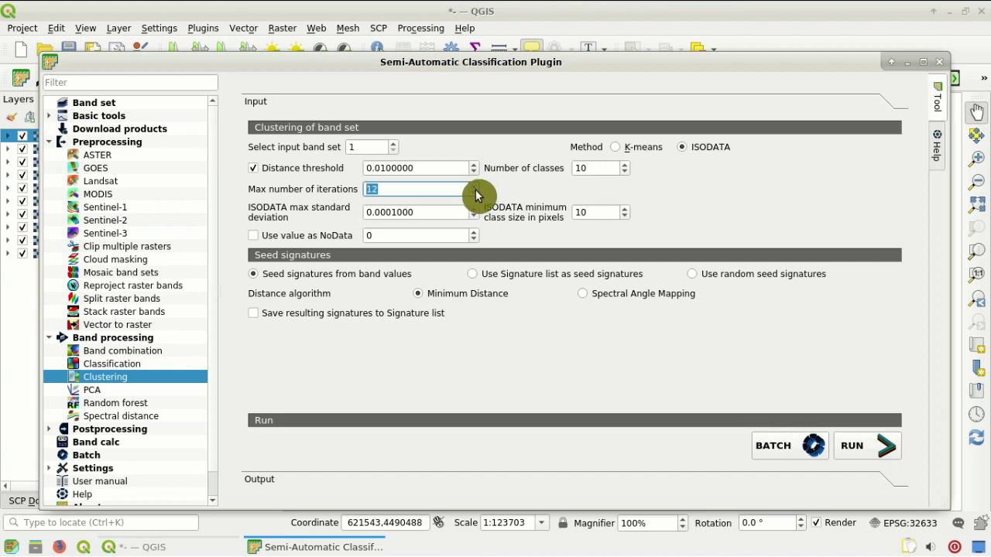
pyautogui.click(475, 195)
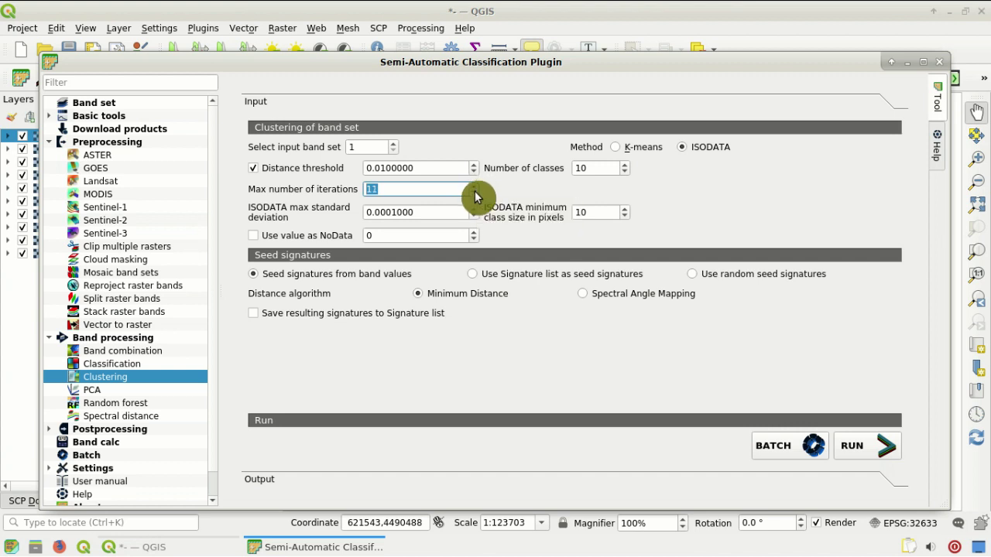
pyautogui.click(316, 195)
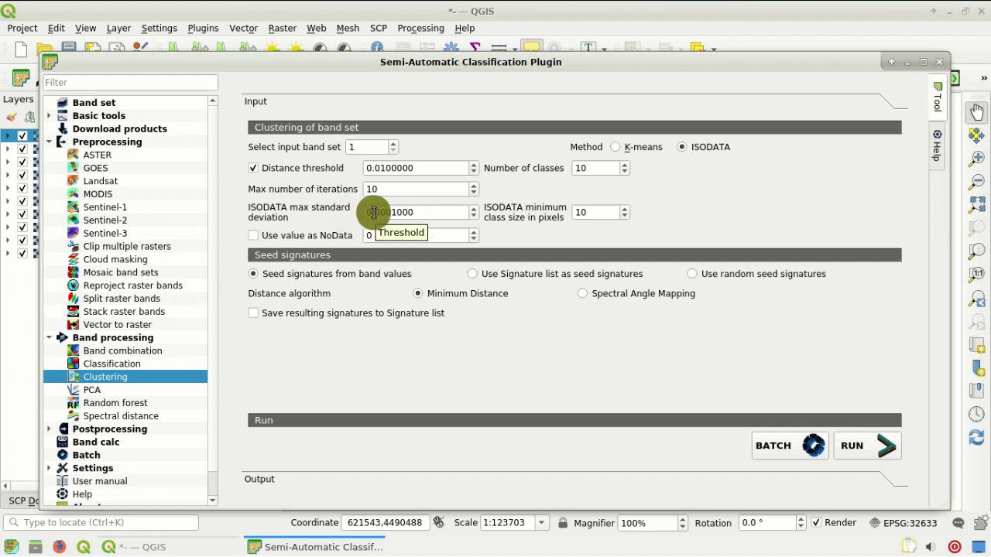
# Set the ISODATA maximum standard deviation to 0.2 and use random seed signatures for the clustering.
pyautogui.moveTo(375, 212); pyautogui.dragTo(443, 210)
pyautogui.write('2')
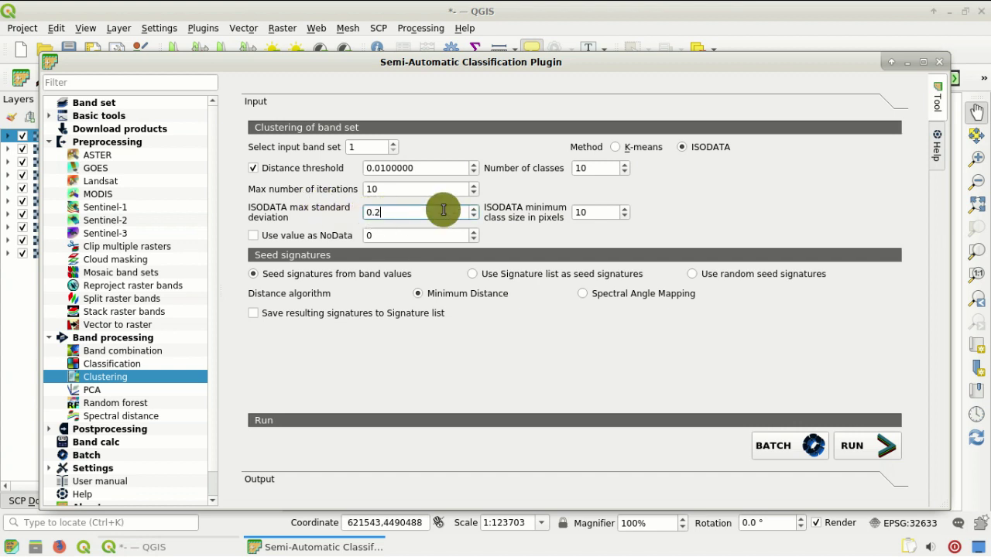
pyautogui.press('Return')
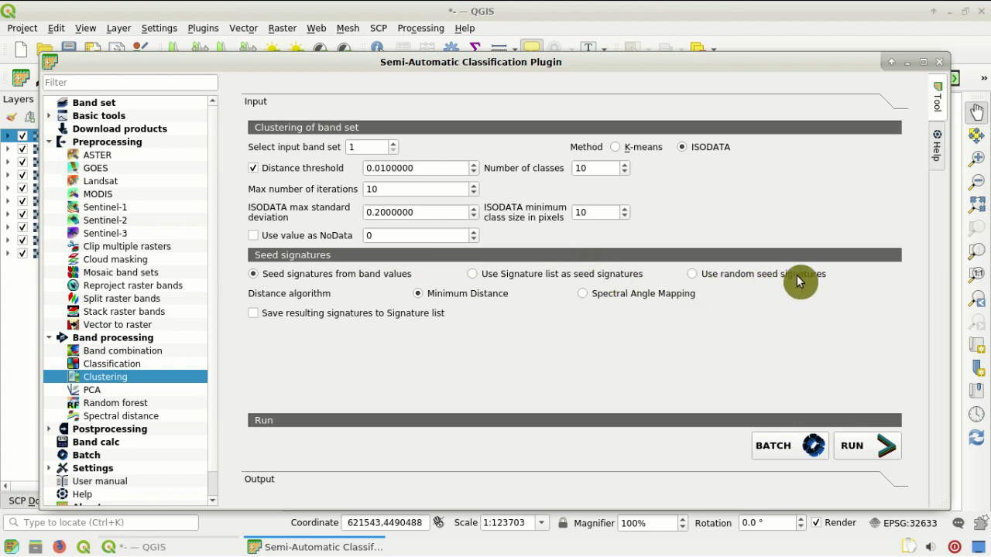
pyautogui.click(713, 280)
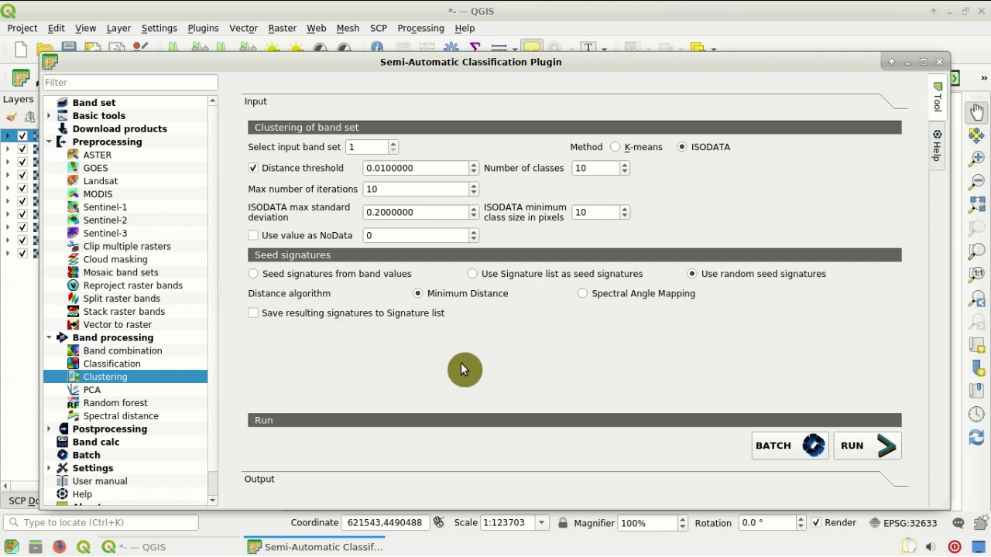
# Run the ISODATA clustering and save its output as clustering in the converted folder.
pyautogui.click(878, 456)
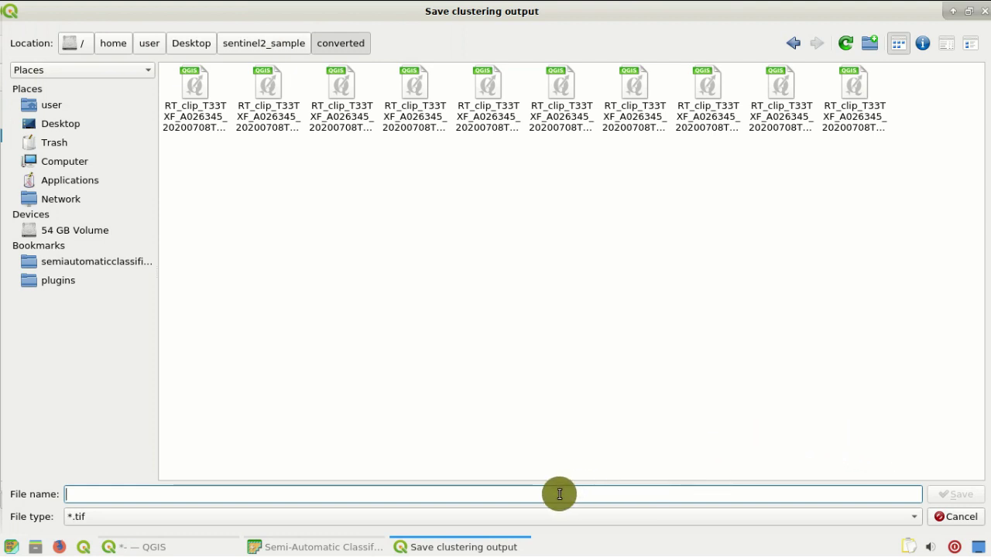
pyautogui.write('clu')
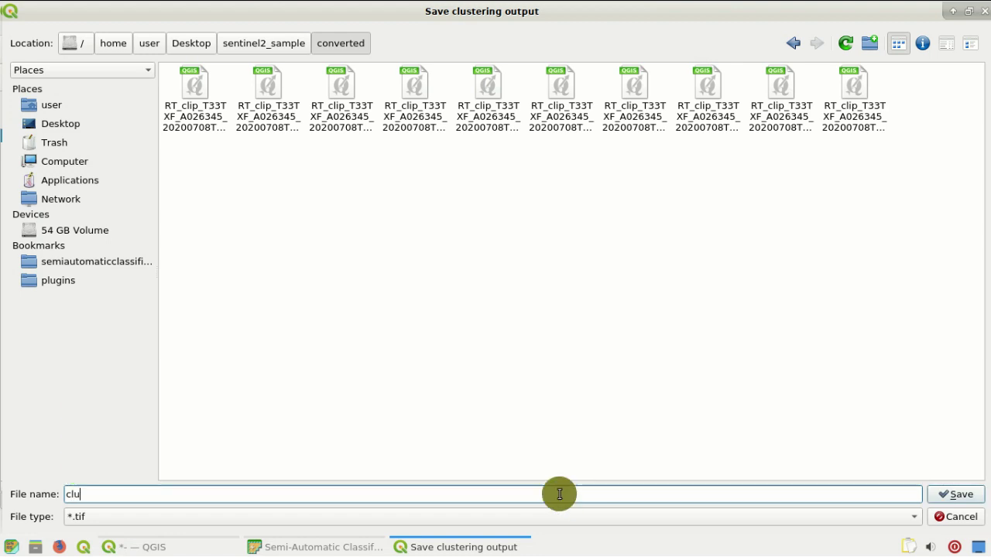
pyautogui.write('stering')
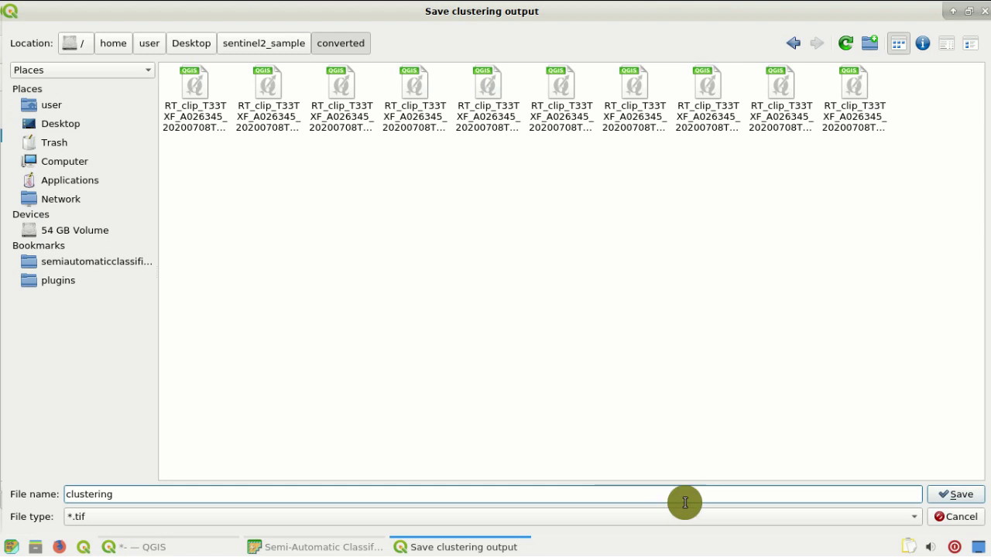
pyautogui.click(937, 497)
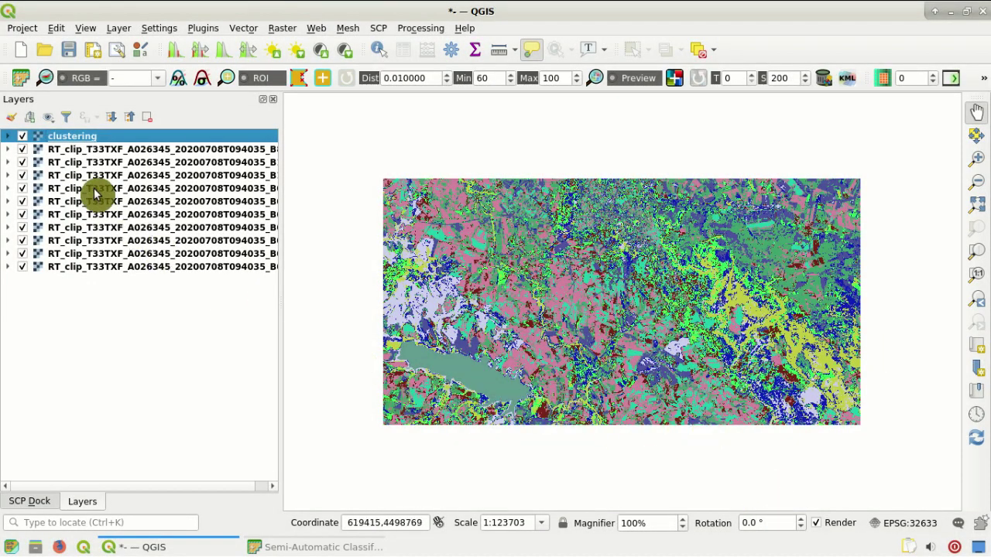
# Expand the class legend of the clustering layer and examine the class signatures in the plugin's clustering output.
pyautogui.click(9, 137)
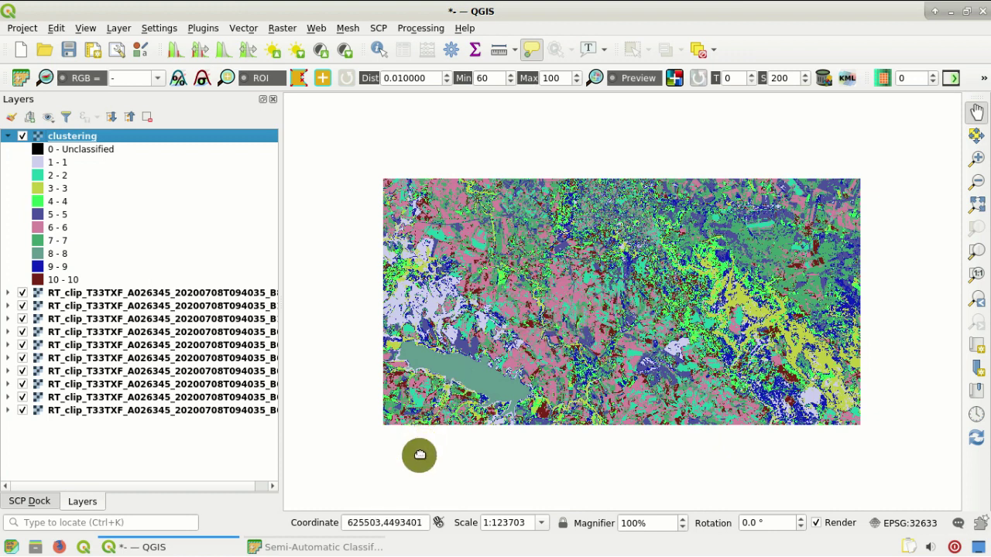
pyautogui.click(321, 548)
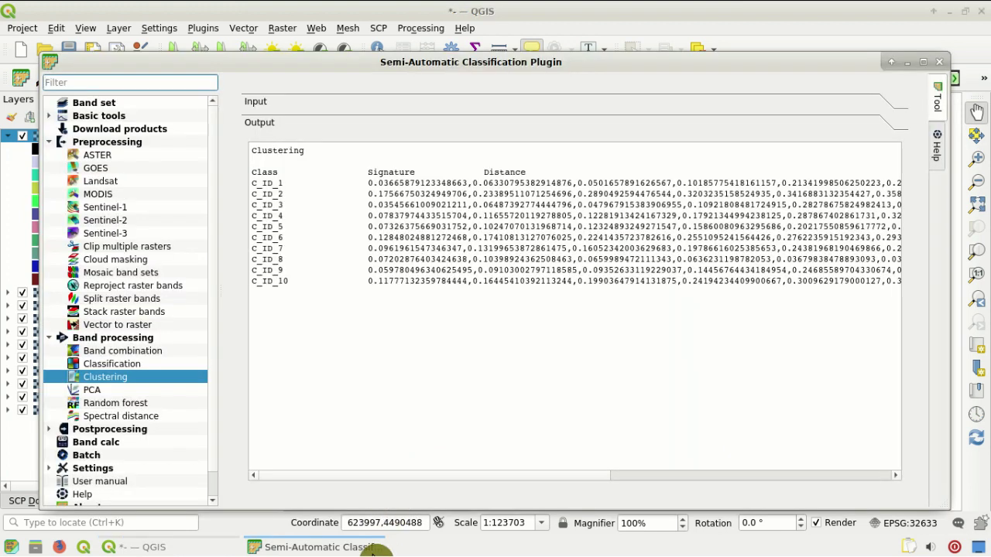
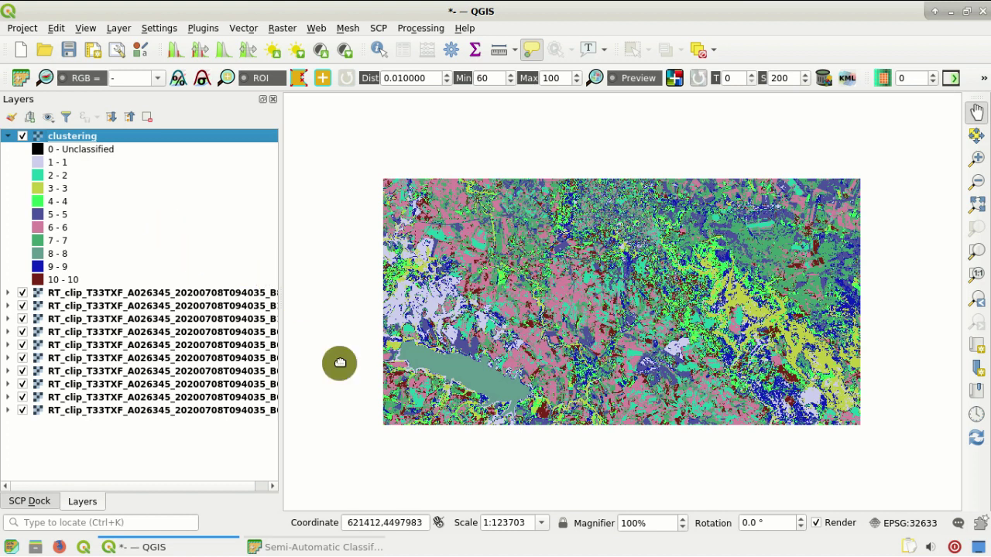
# Check the bands defined in Band set 1 and display the band set as a 3-2-1 RGB composite.
pyautogui.click(362, 548)
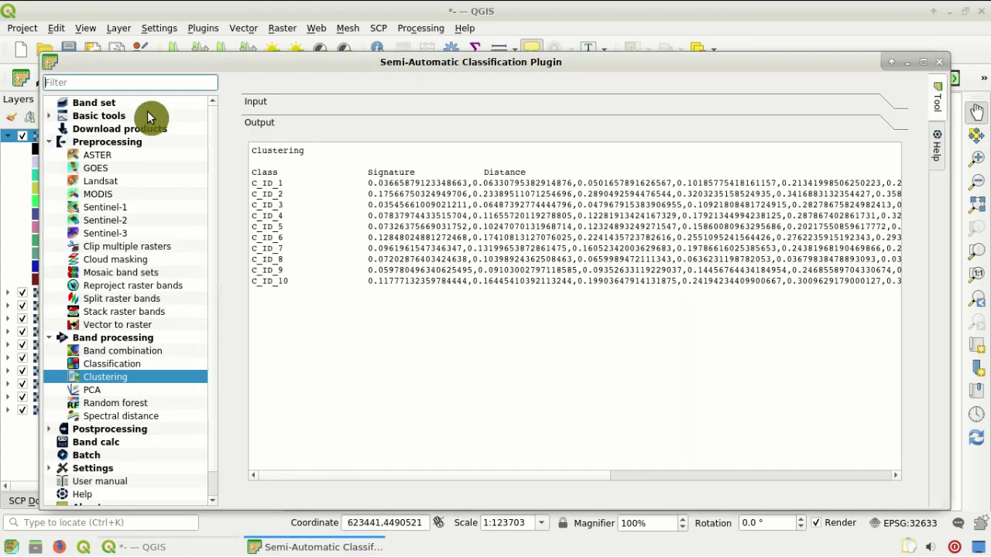
pyautogui.click(140, 104)
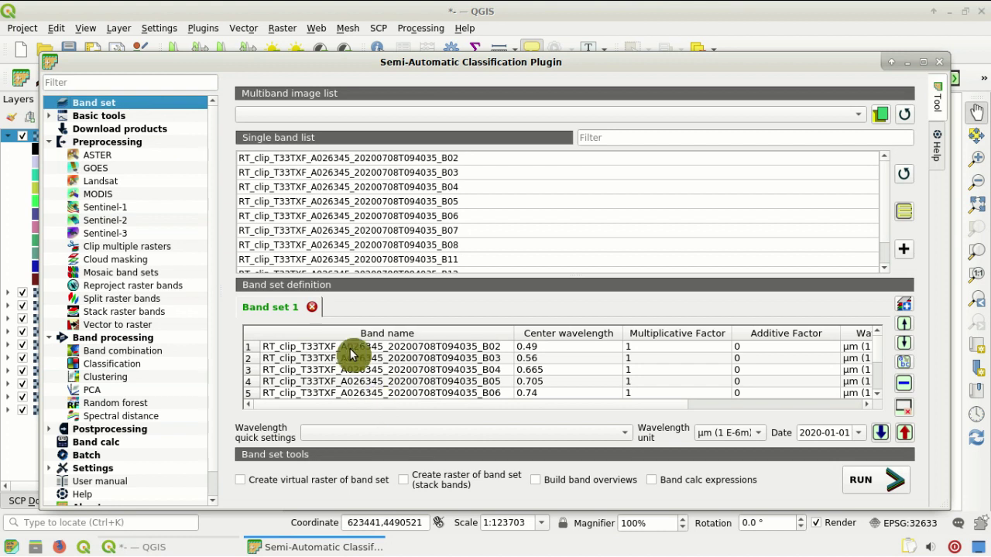
pyautogui.click(240, 36)
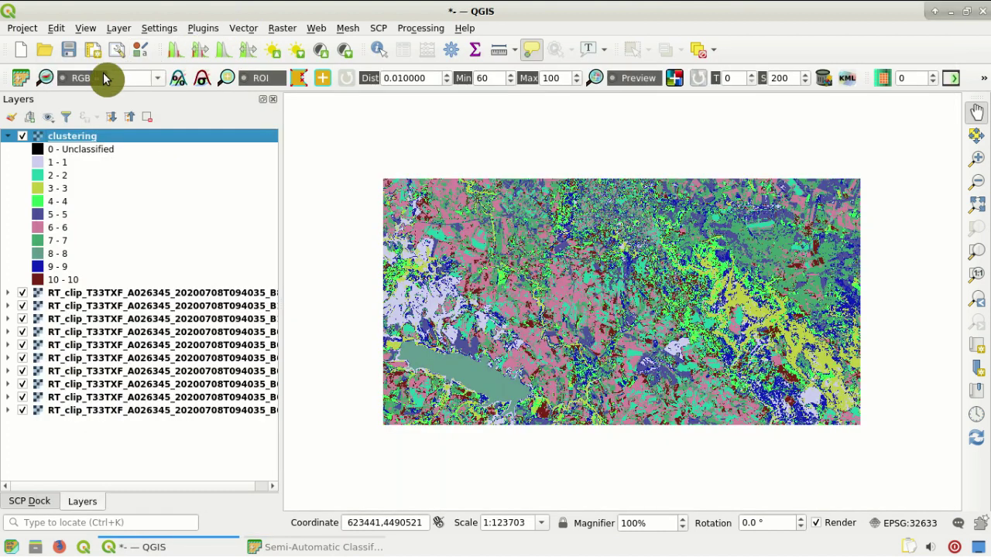
pyautogui.click(158, 78)
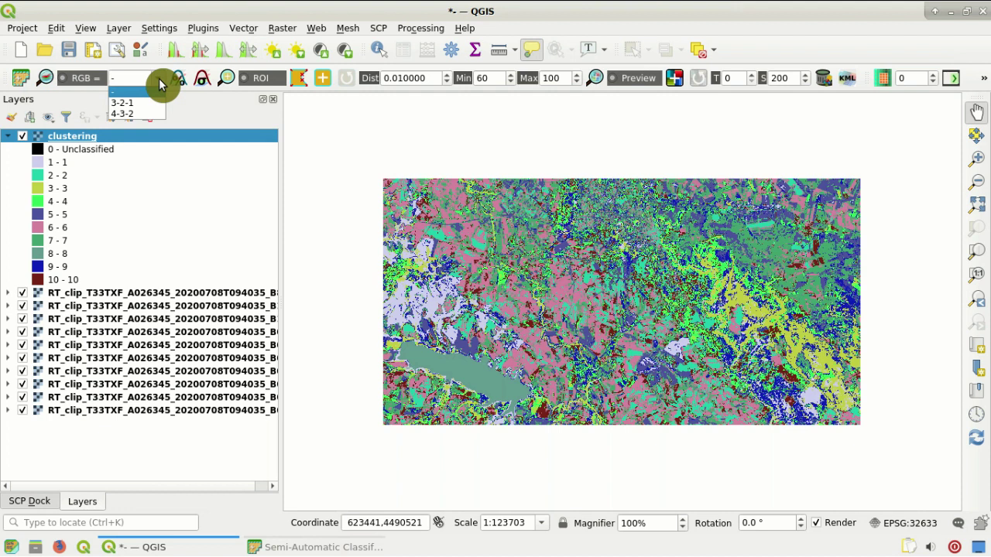
pyautogui.click(159, 78)
pyautogui.click(158, 78)
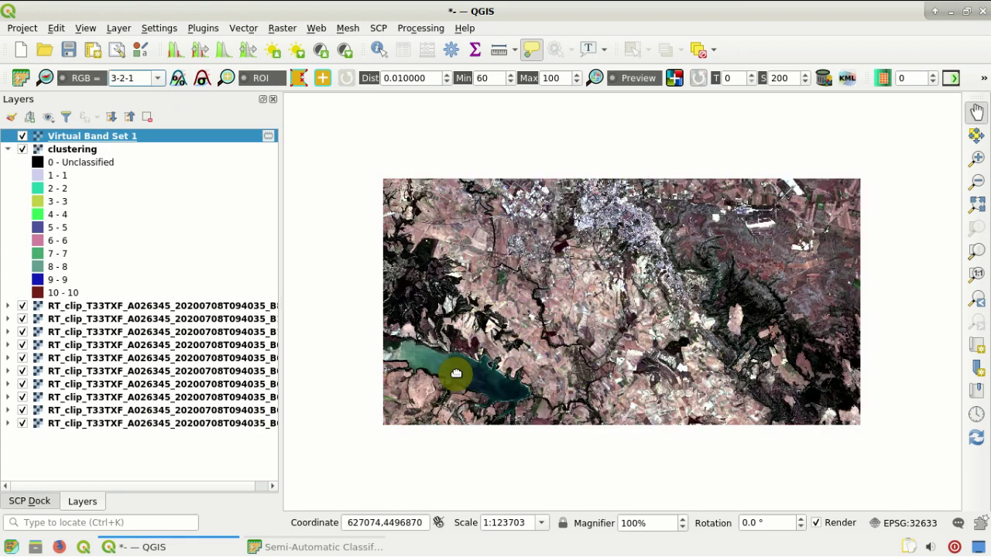
# Set the RGB composite of the band set to 7-3-2 and inspect it around the lake.
pyautogui.scroll(1, 456, 373)
pyautogui.scroll(1, 456, 374)
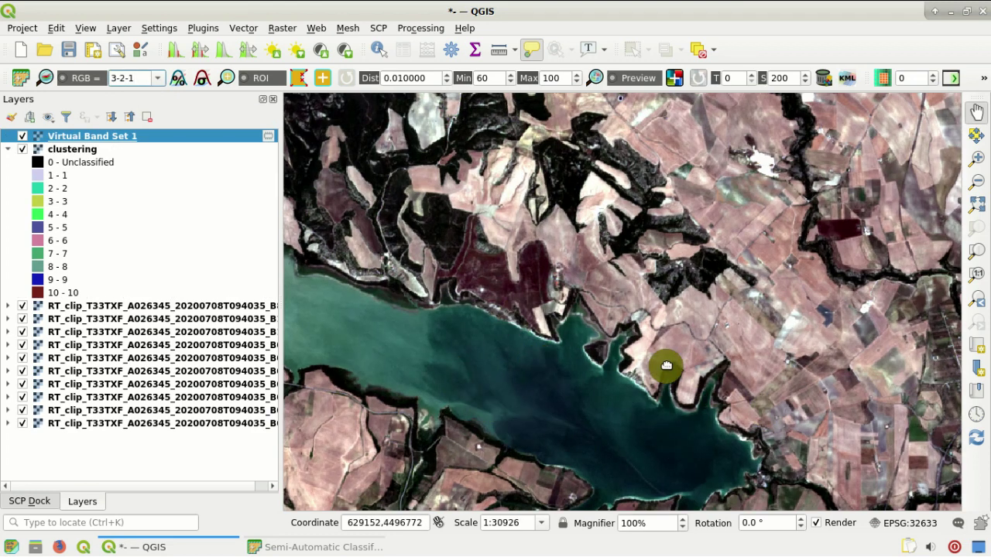
pyautogui.tripleClick(128, 78)
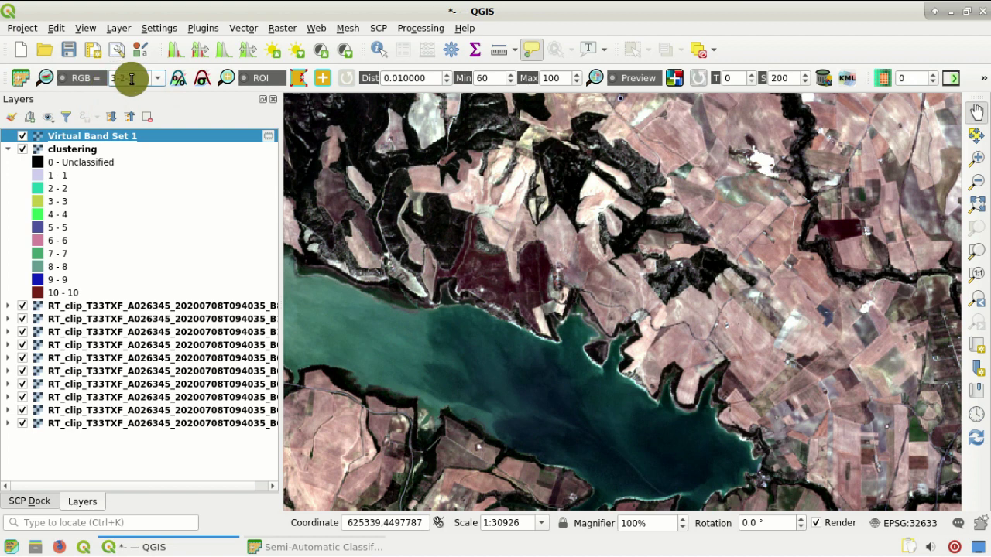
pyautogui.write('7-3-2')
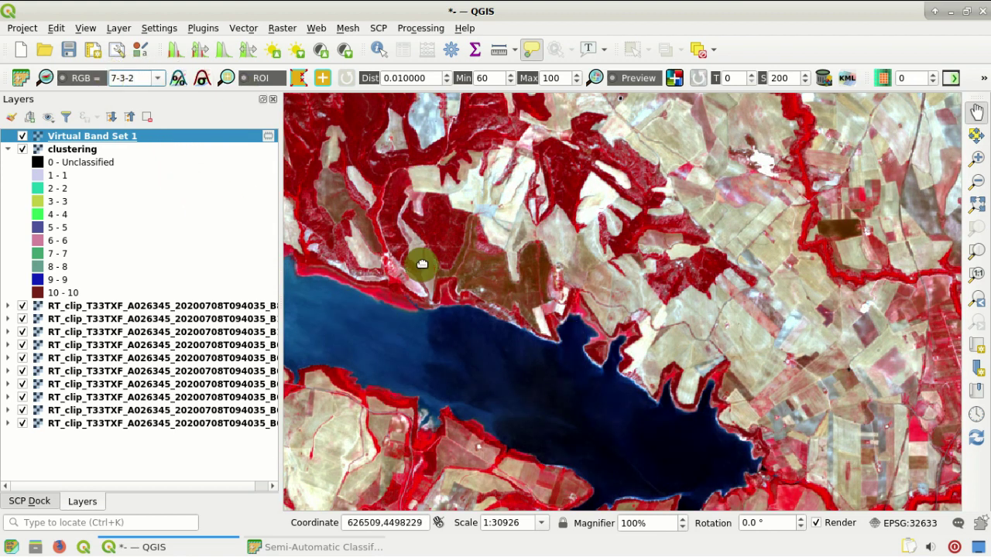
# Compare the 7-3-2 composite with the clustering around the lake by hiding and showing the composite.
pyautogui.moveTo(542, 276); pyautogui.dragTo(612, 211)
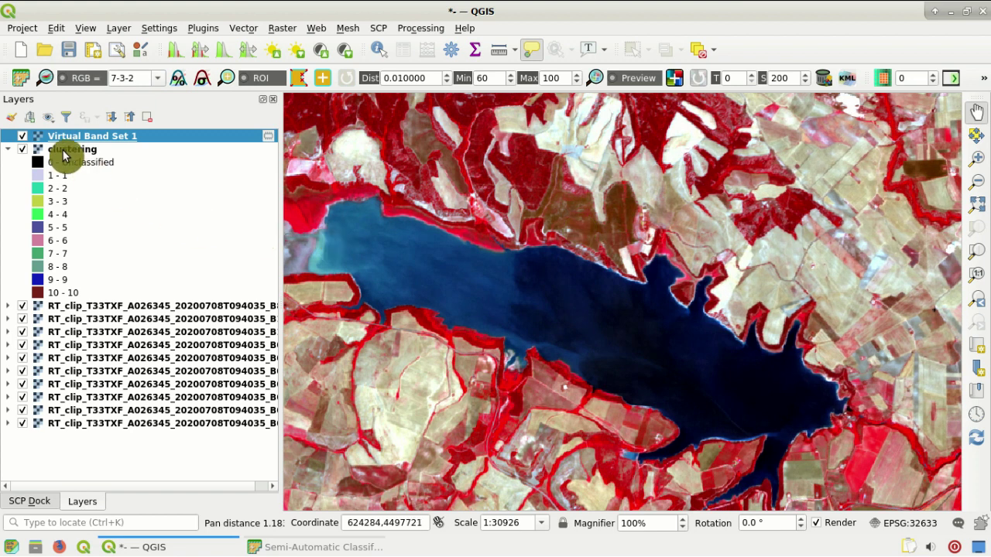
pyautogui.click(75, 78)
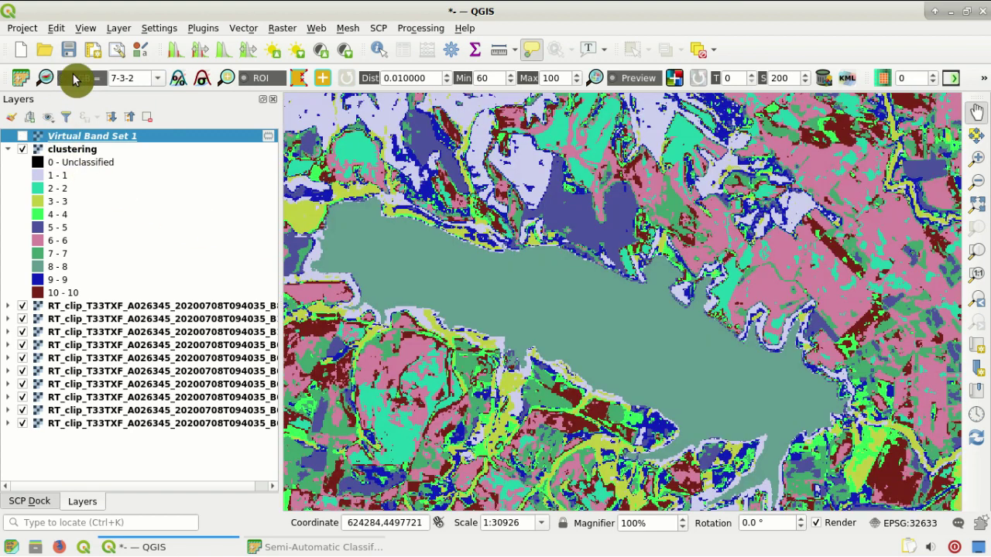
pyautogui.click(75, 78)
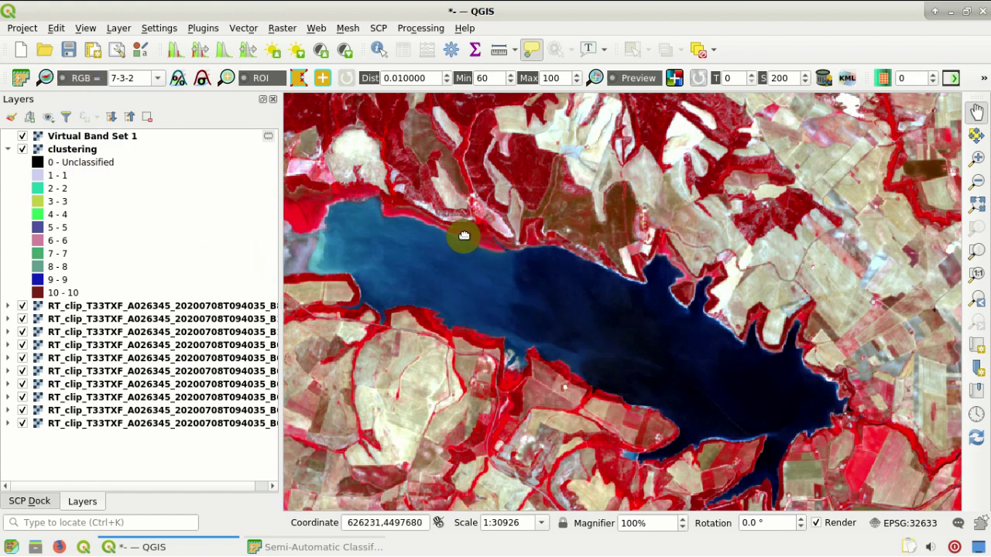
# Identify the cluster values of pixels around the lake, toggling Virtual Band Set 1 to compare them with the composite.
pyautogui.click(378, 49)
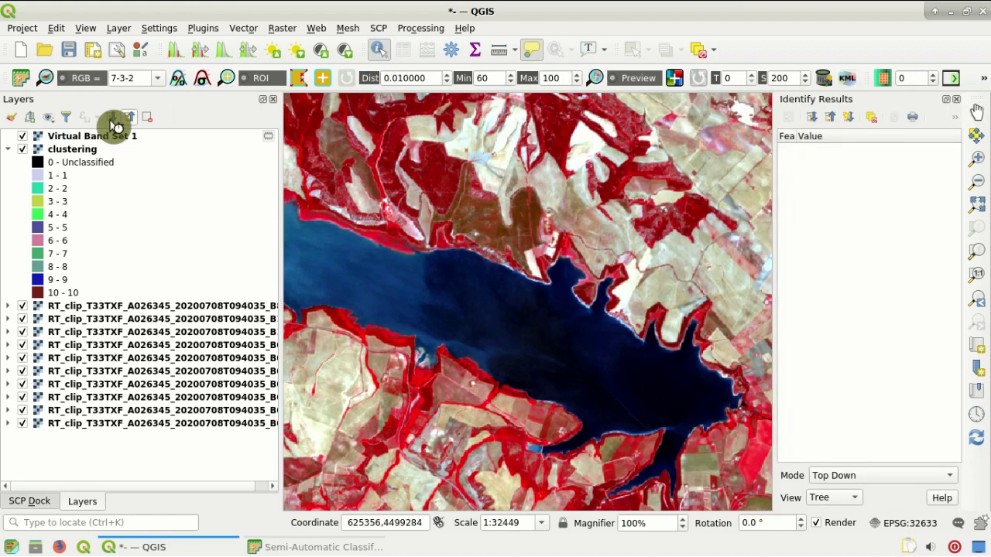
pyautogui.click(22, 136)
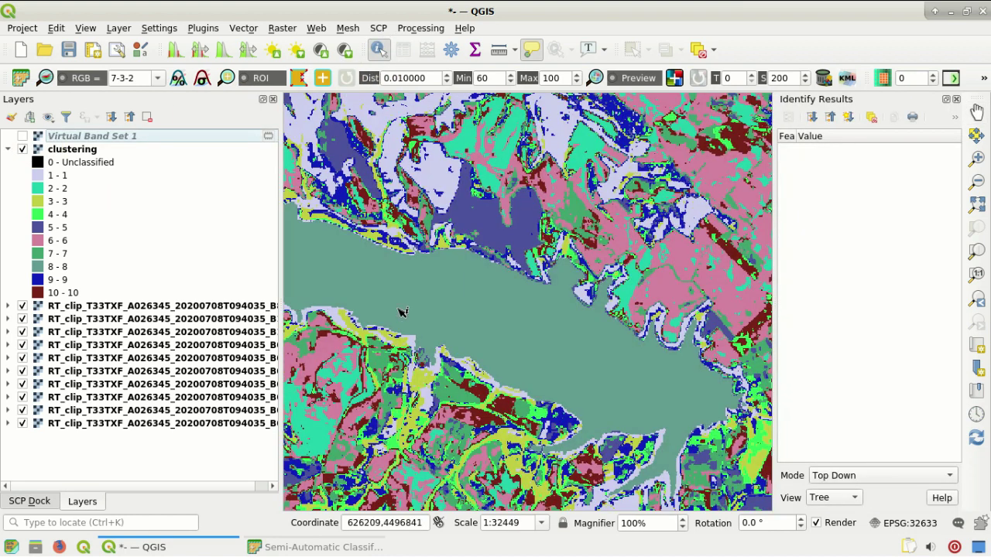
pyautogui.click(447, 307)
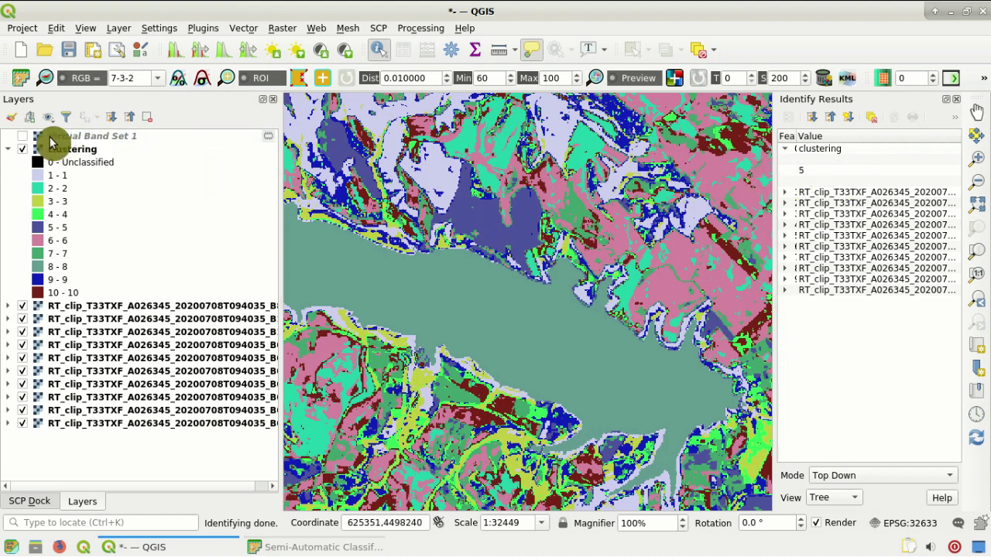
pyautogui.click(26, 139)
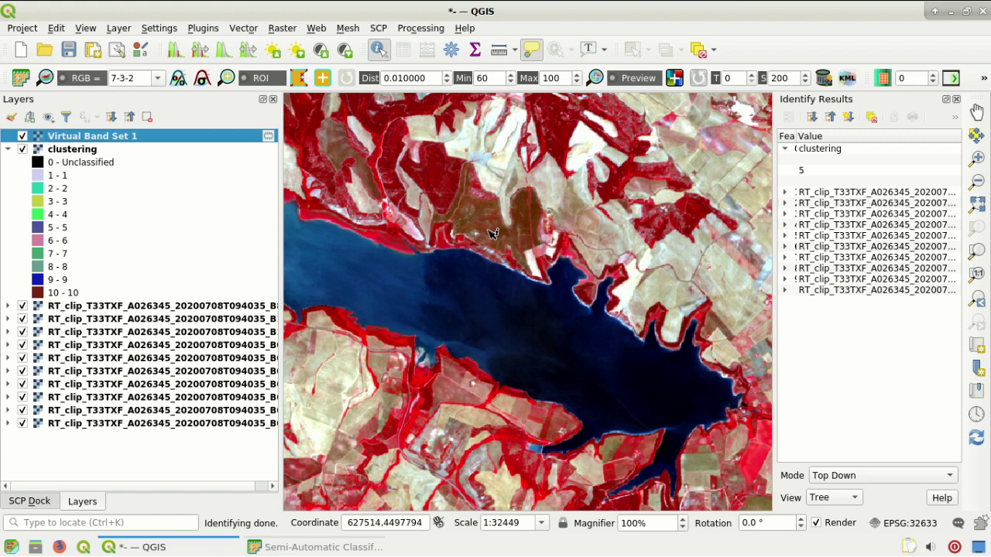
pyautogui.click(22, 136)
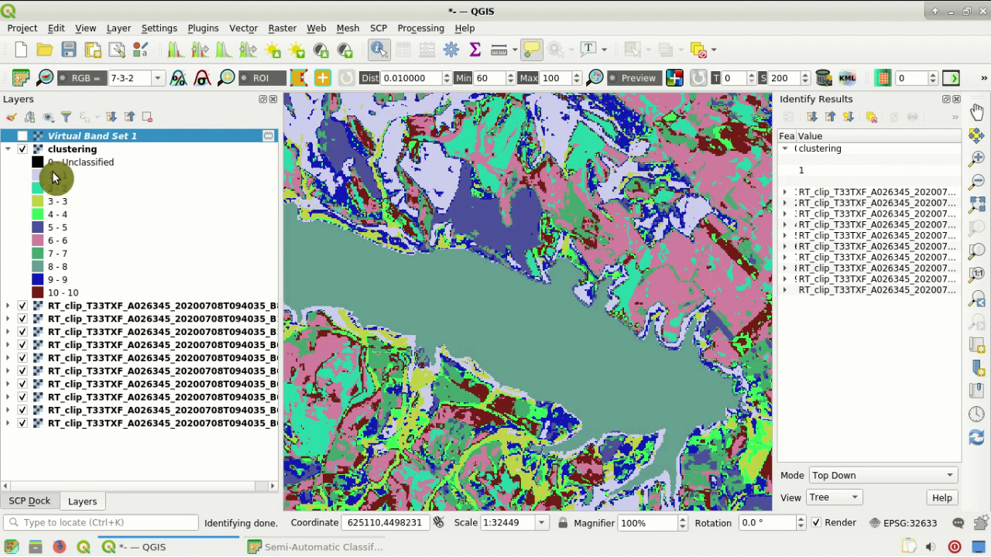
pyautogui.click(22, 137)
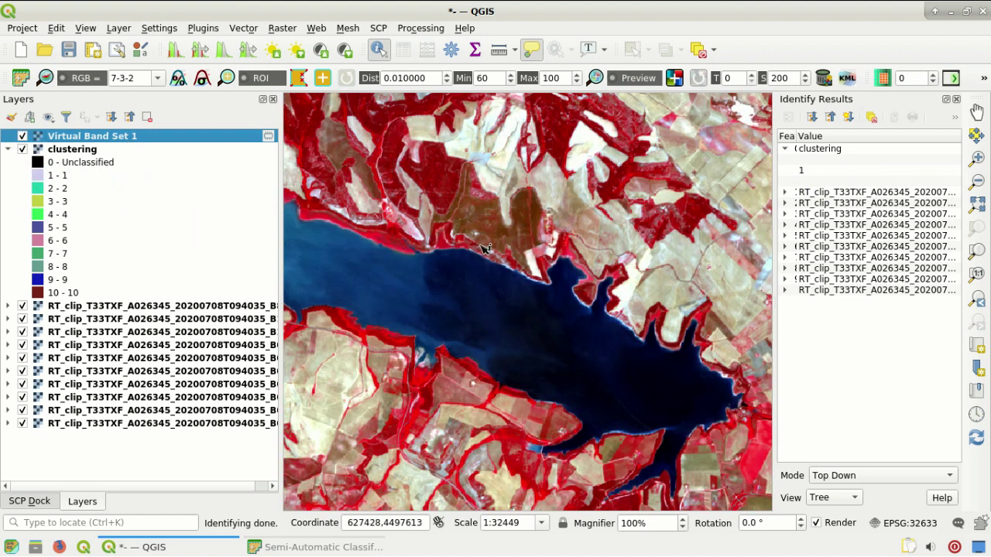
# Inspect the fields northeast of the lake in the composite, hide Virtual Band Set 1 and identify a pixel's cluster value.
pyautogui.scroll(-1, 481, 248)
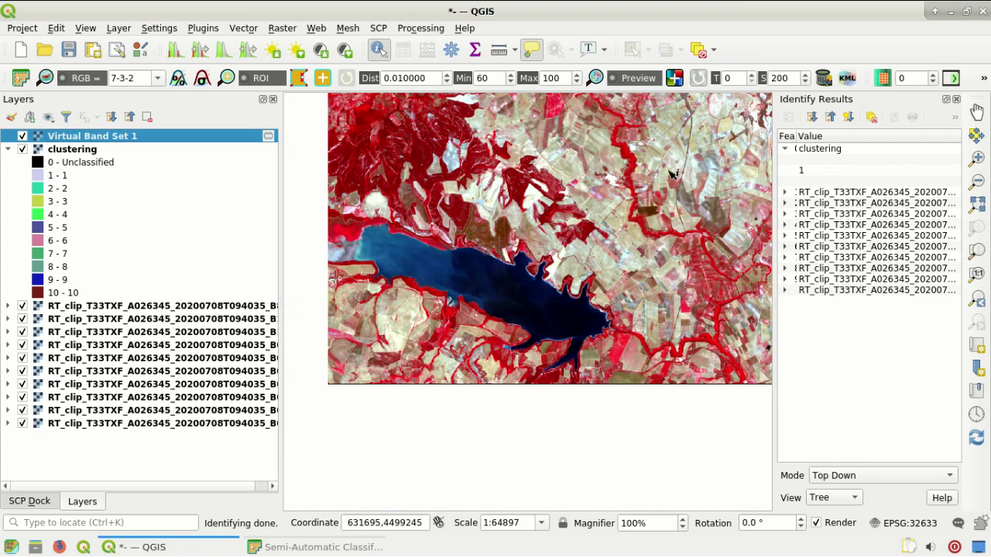
pyautogui.scroll(1, 678, 161)
pyautogui.scroll(1, 552, 226)
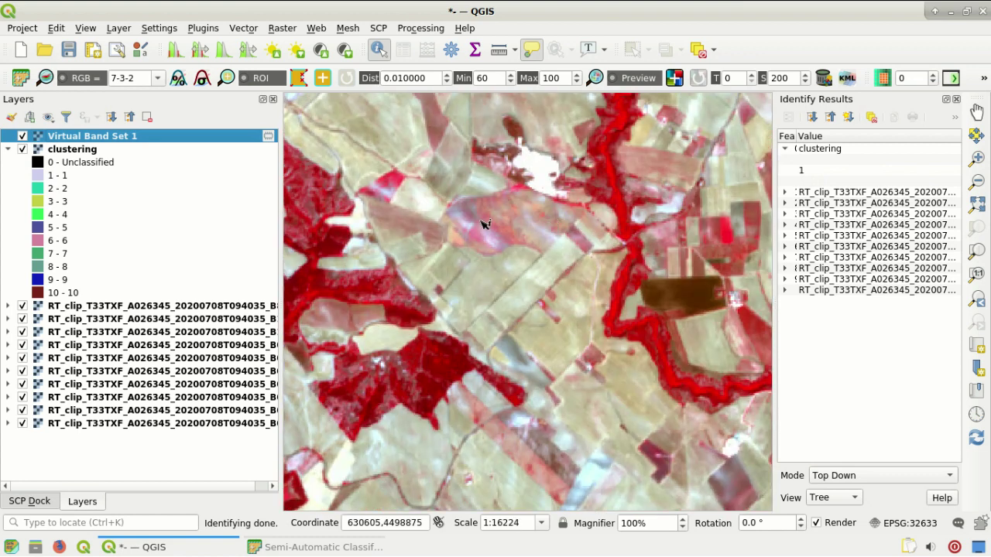
pyautogui.click(23, 137)
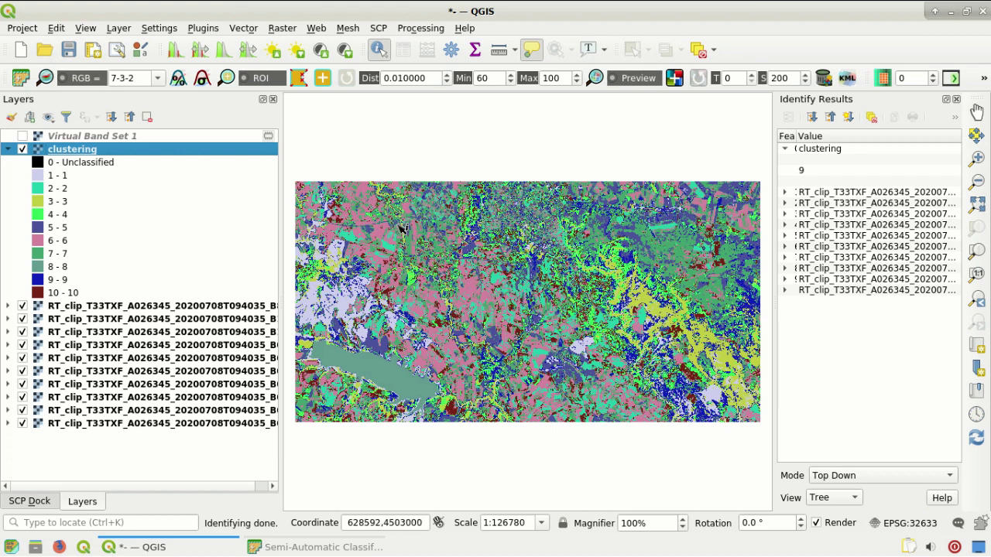
# Open the Reclassification postprocessing tool, refresh its layer list and select clustering as the input classification.
pyautogui.click(378, 28)
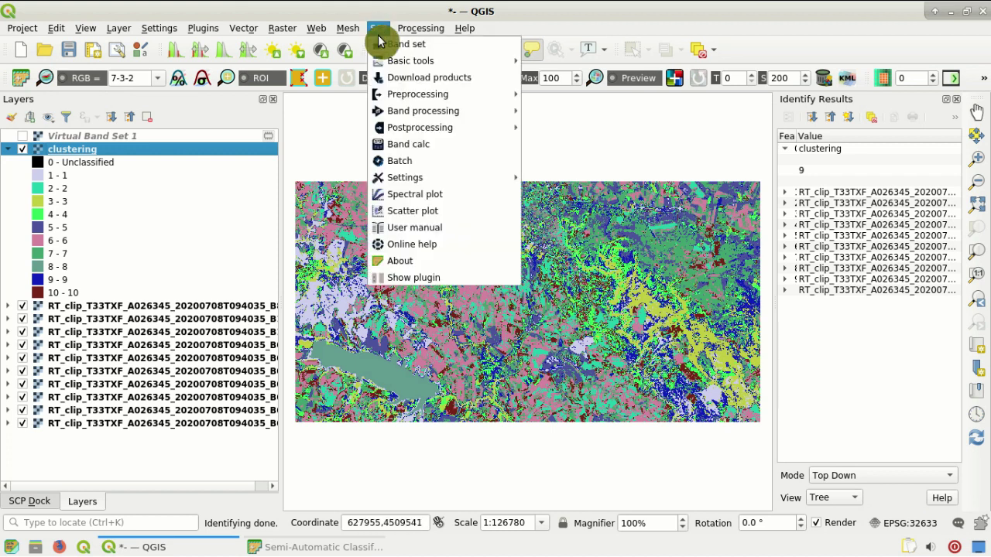
pyautogui.moveTo(398, 129)
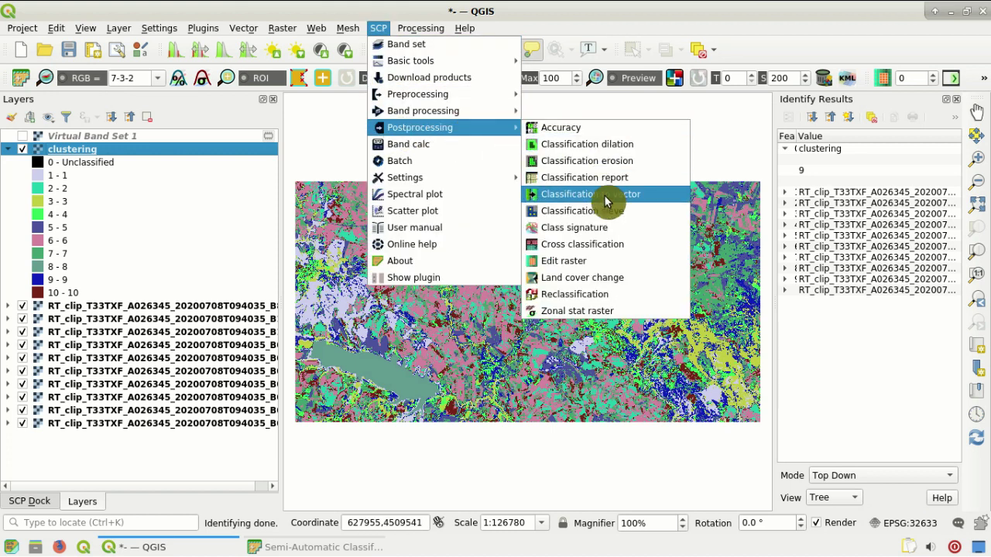
pyautogui.click(656, 303)
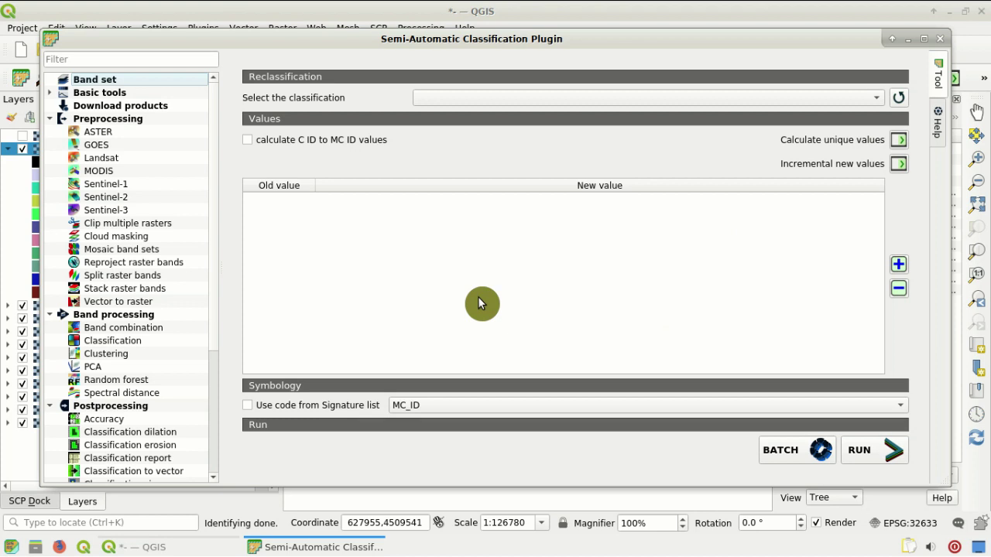
pyautogui.click(903, 99)
pyautogui.click(847, 97)
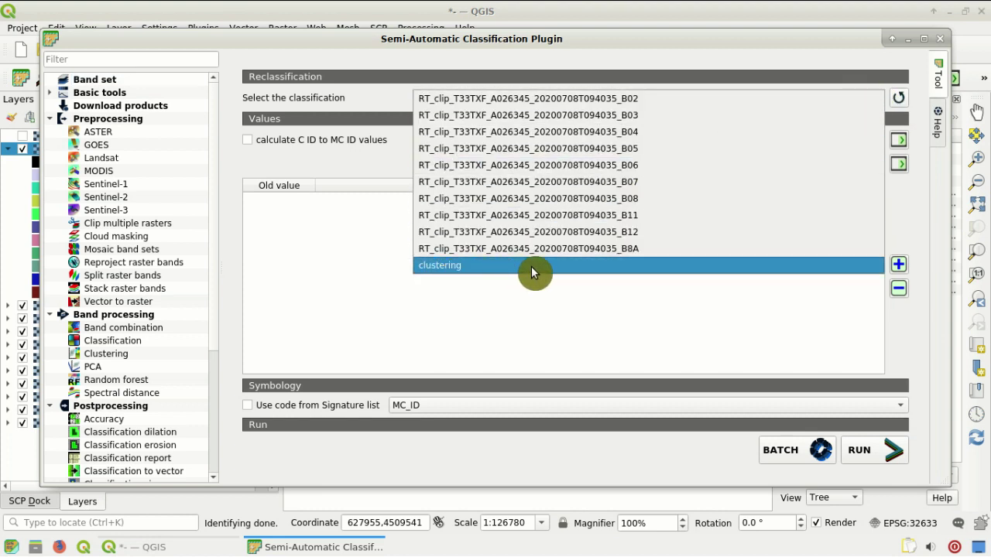
pyautogui.click(565, 267)
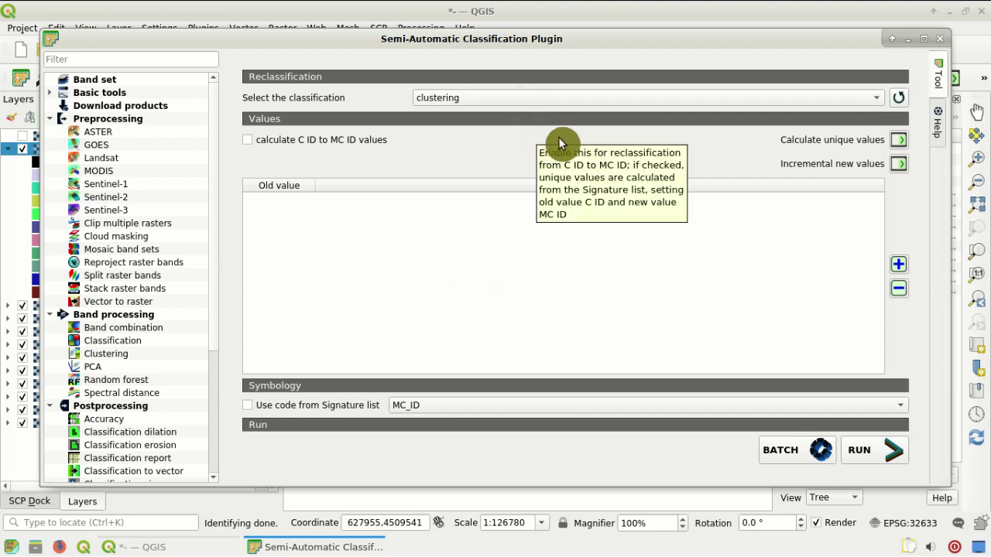
# Calculate the unique values of the clustering raster and set the new values of old values 1 and 2 to 3 and 2.
pyautogui.click(900, 147)
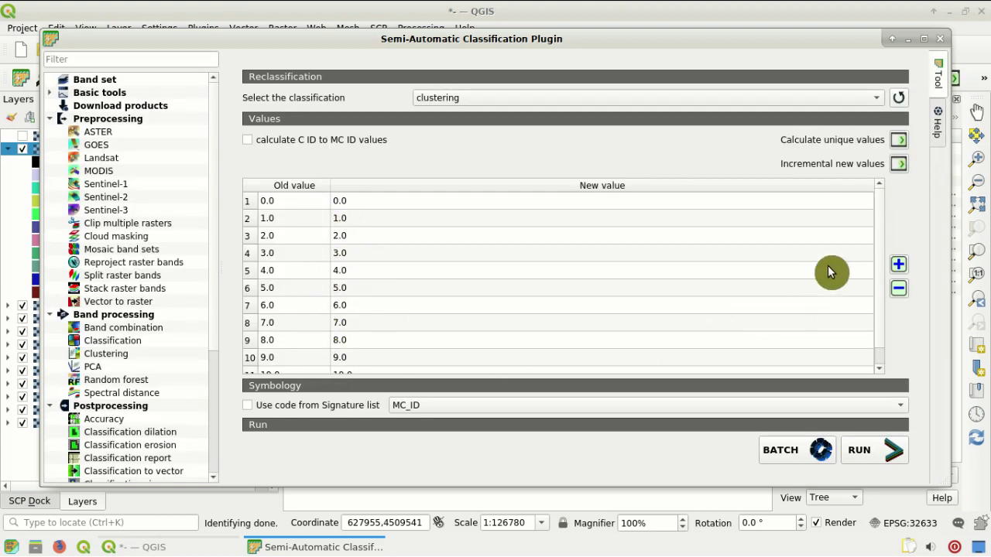
pyautogui.moveTo(878, 210)
pyautogui.mouseDown()
pyautogui.moveTo(877, 287)
pyautogui.moveTo(879, 198)
pyautogui.mouseUp()
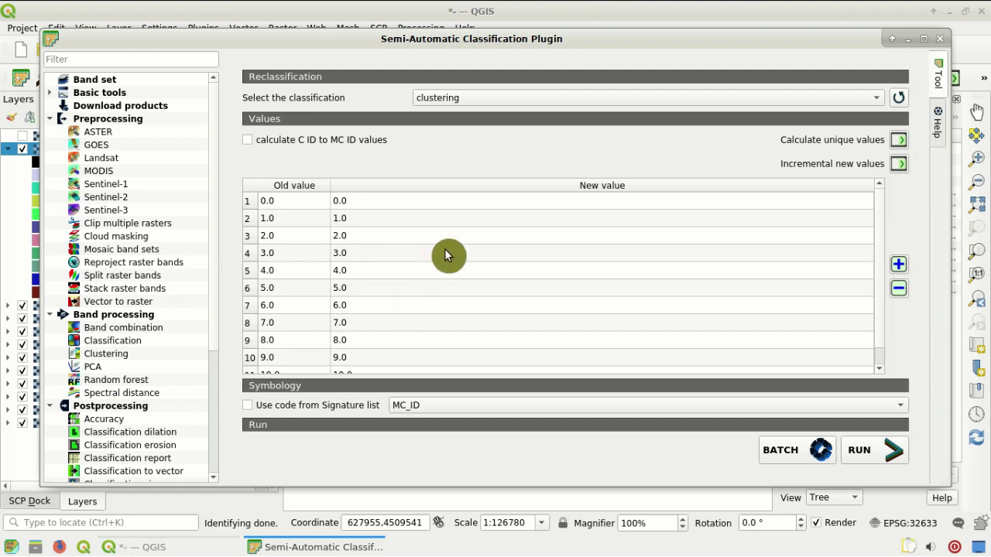
pyautogui.doubleClick(395, 222)
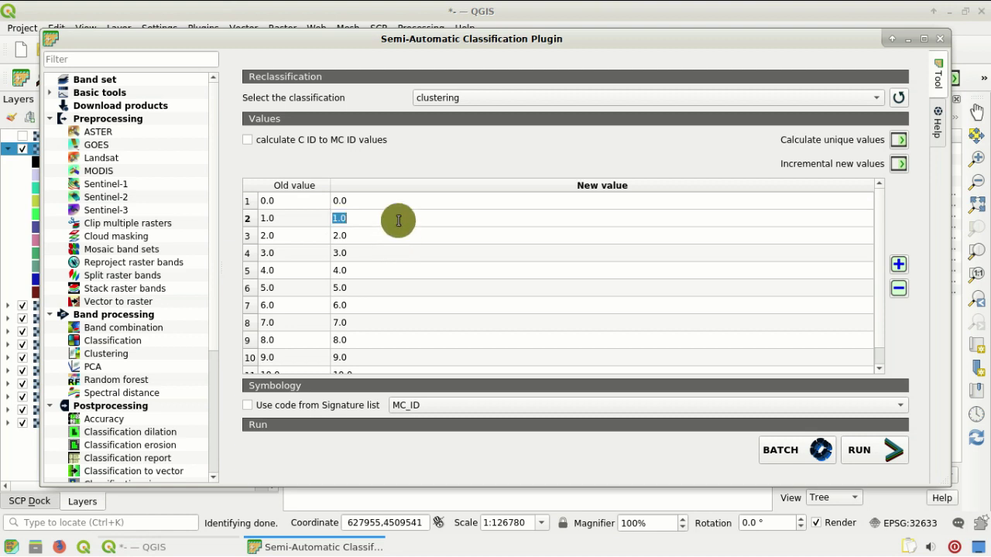
pyautogui.click(405, 231)
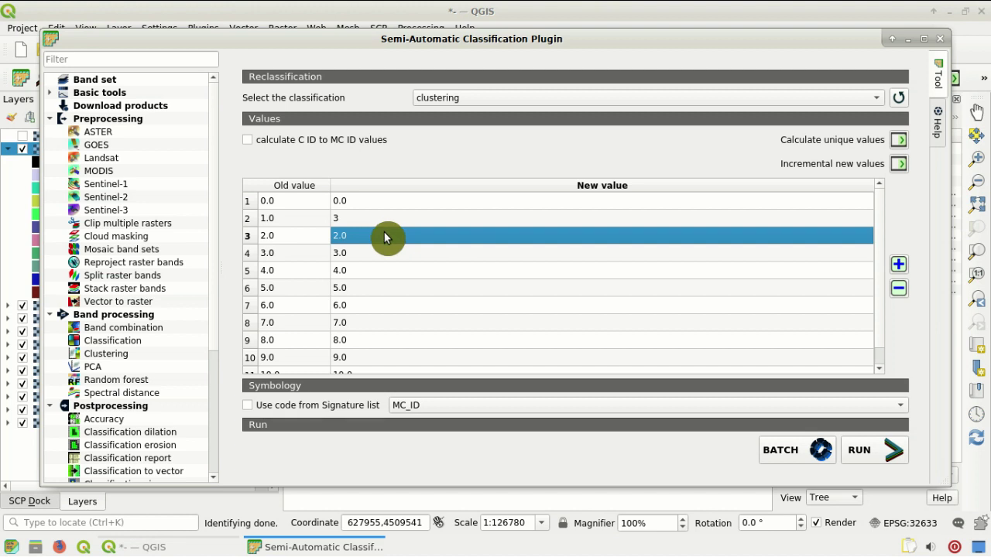
pyautogui.doubleClick(384, 232)
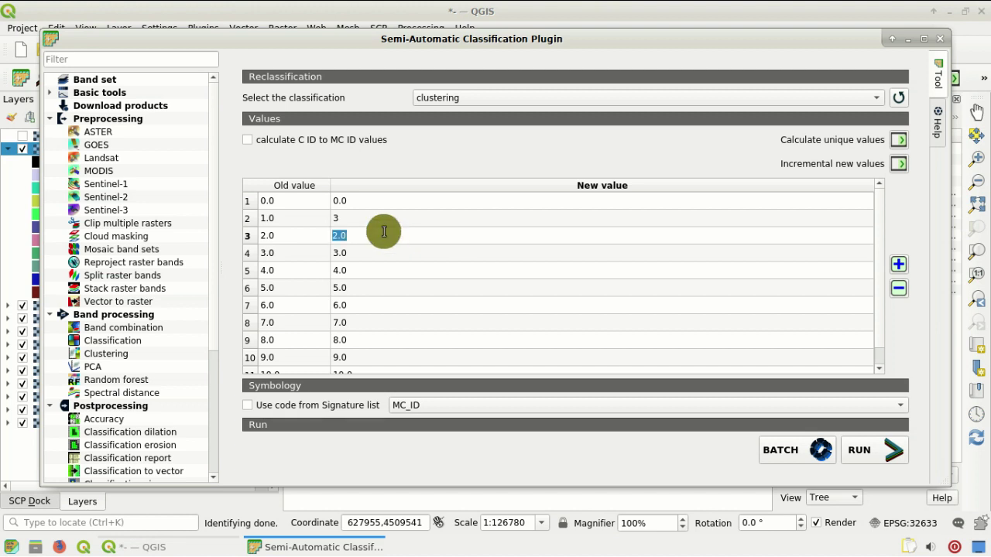
pyautogui.write('2')
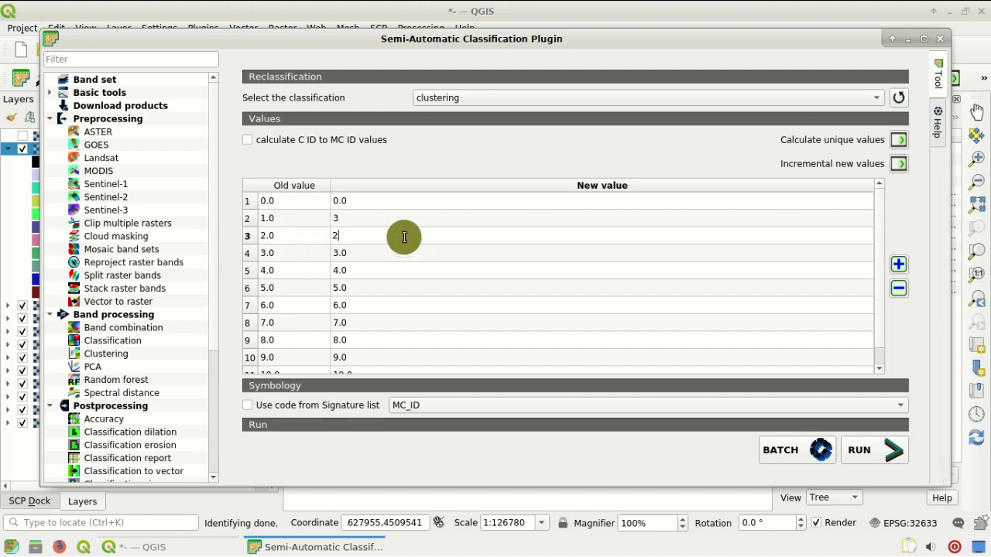
# Reclassify old values 3, 4, 5 and 9 to 3, old values 6, 7 and 10 to 4, and old value 8 to 1.
pyautogui.click(387, 255)
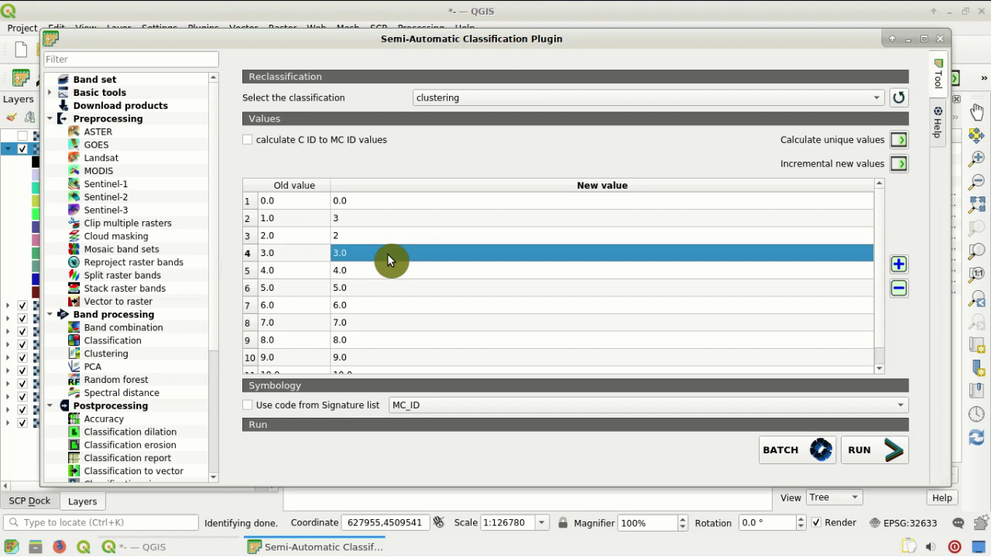
pyautogui.doubleClick(387, 254)
pyautogui.write('3')
pyautogui.click(399, 272)
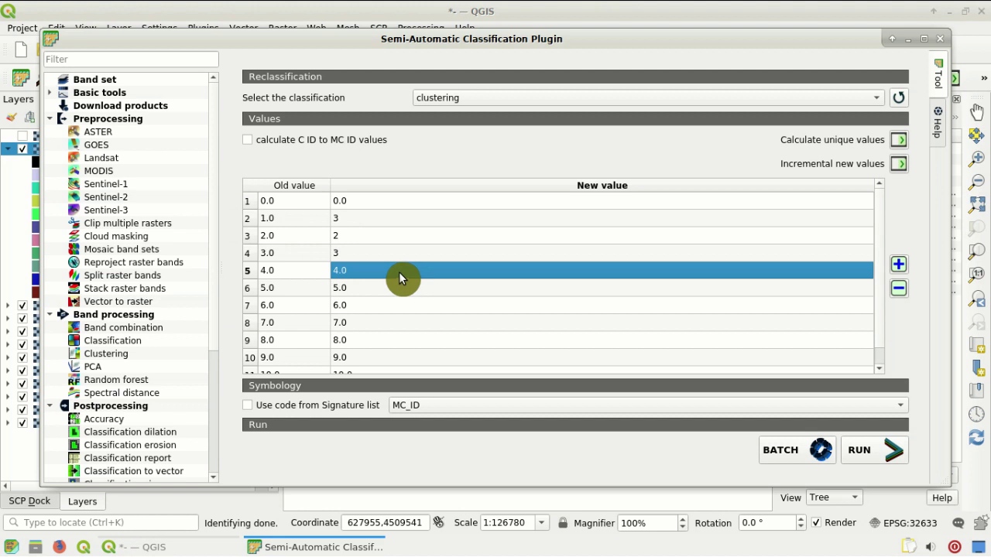
pyautogui.doubleClick(398, 271)
pyautogui.write('3')
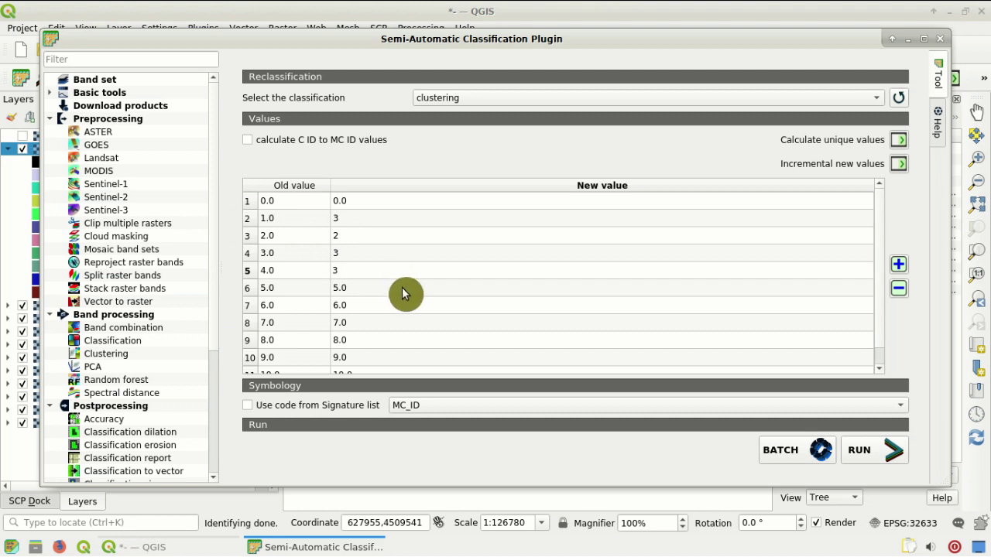
pyautogui.click(403, 291)
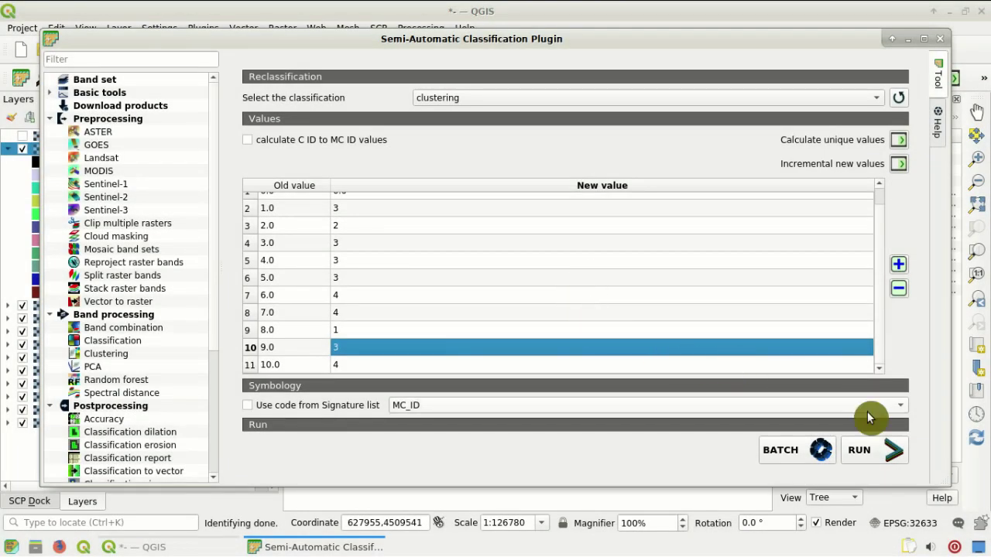
# Run the reclassification and save the output raster as reclassified in the converted folder.
pyautogui.click(886, 451)
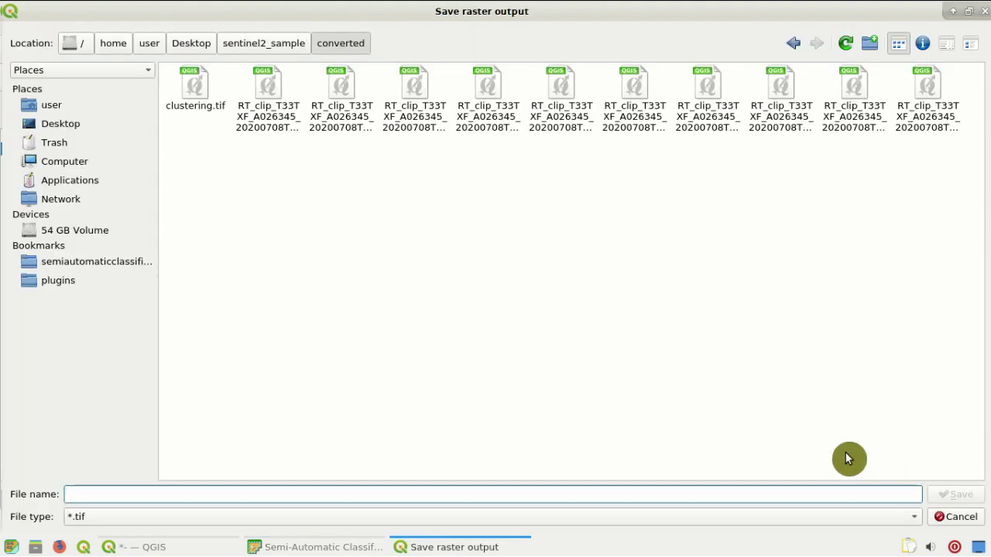
pyautogui.write('reclassified')
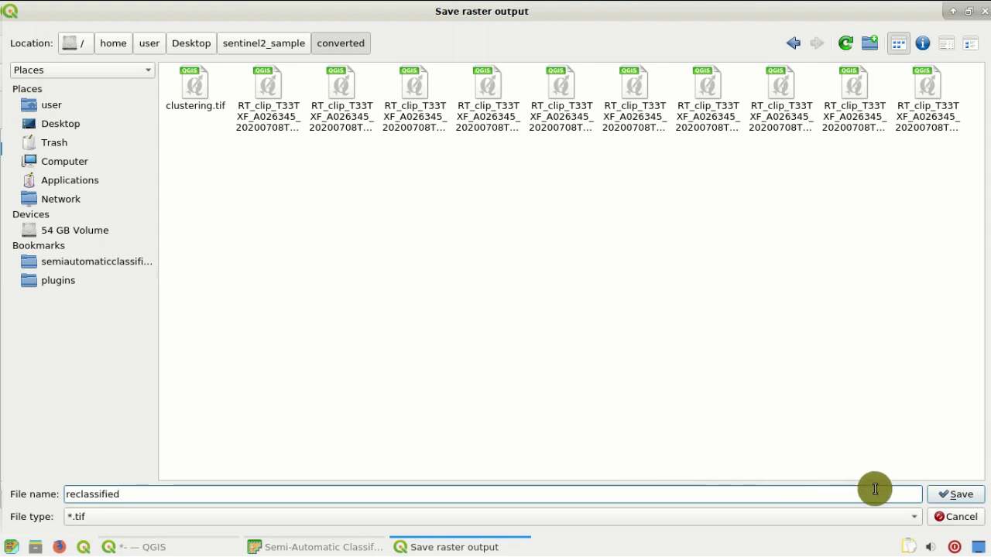
pyautogui.click(938, 502)
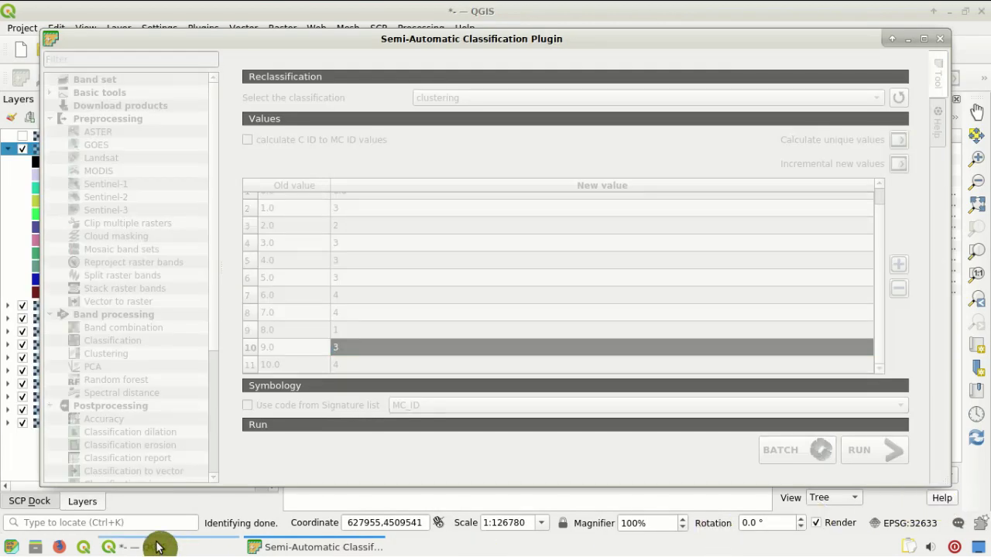
# Switch to the main QGIS window, set the reclassified layer's rendering to Paletted/Unique values and classify it.
pyautogui.click(156, 548)
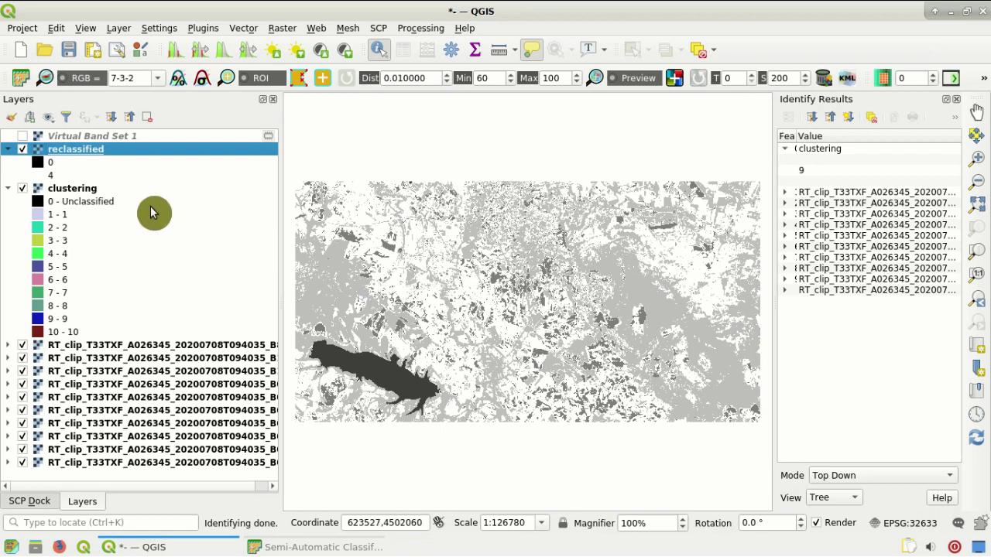
pyautogui.rightClick(105, 152)
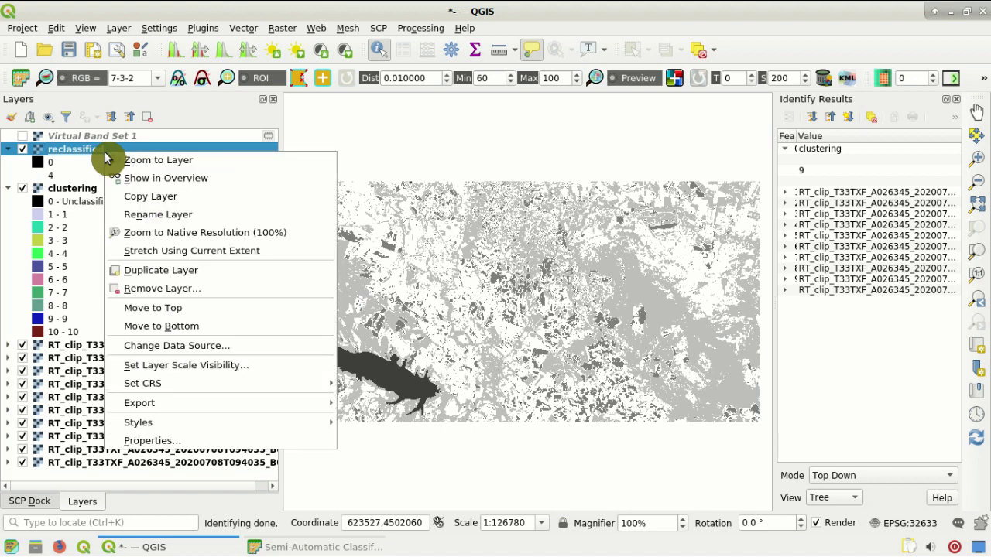
pyautogui.click(155, 443)
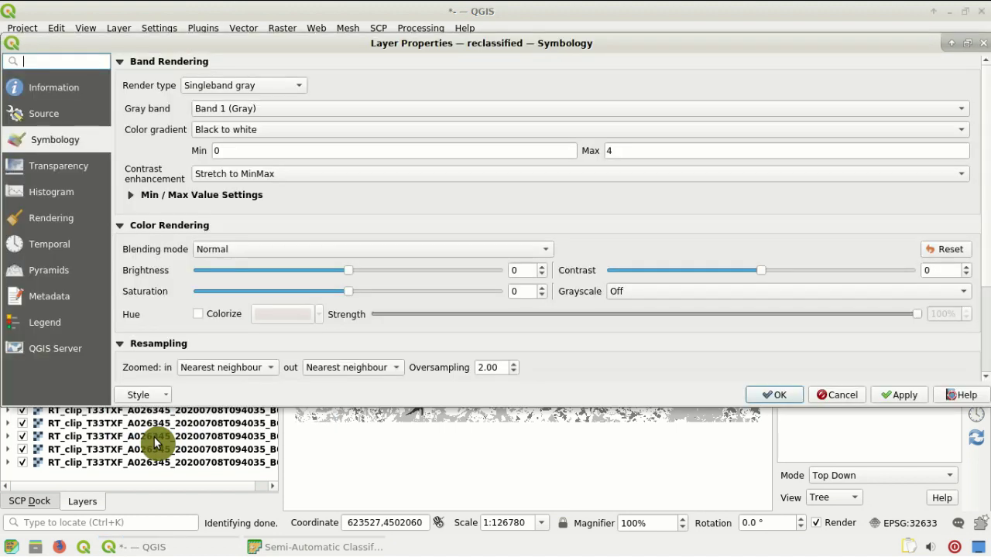
pyautogui.click(277, 86)
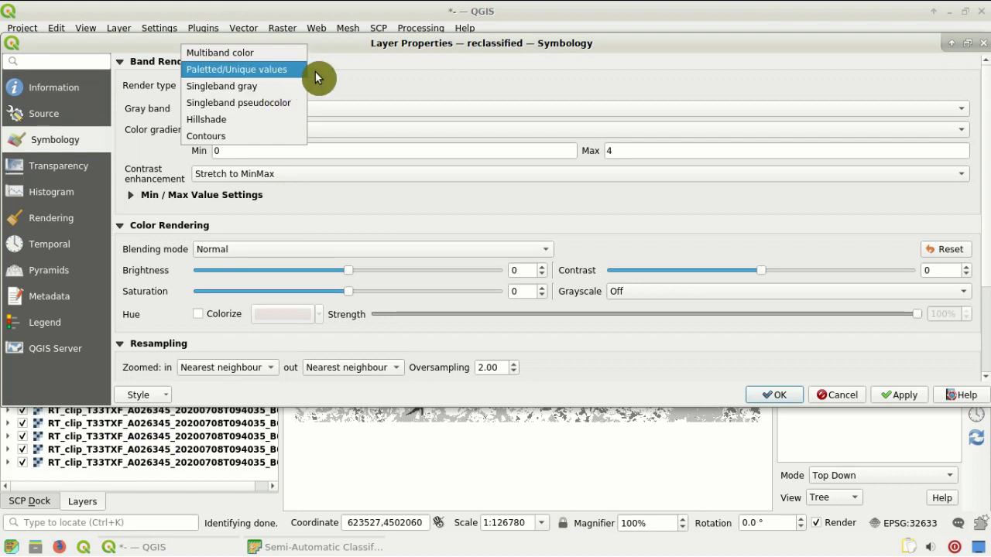
pyautogui.click(258, 72)
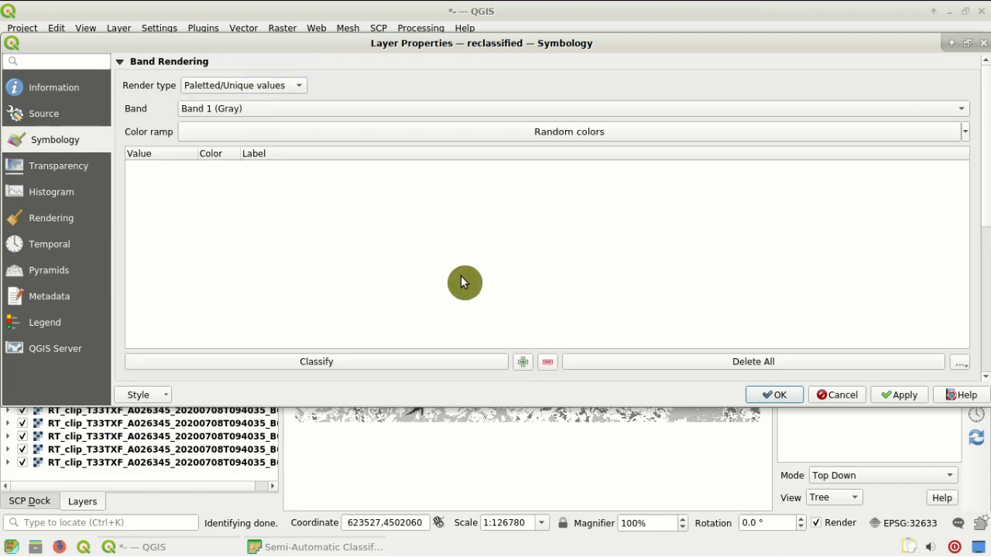
pyautogui.click(492, 361)
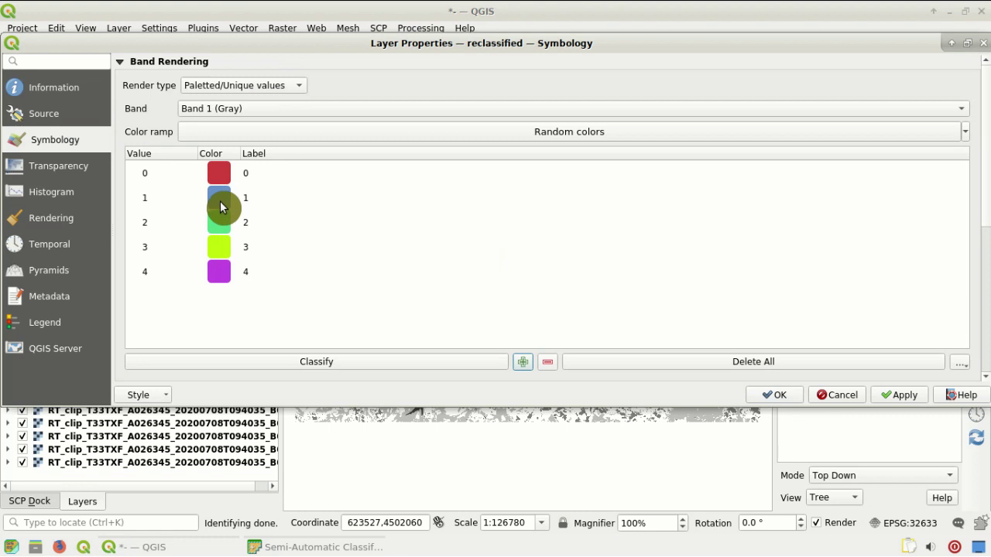
# Set the colour of value 0 to black (#000000) in the reclassified layer's symbology.
pyautogui.click(250, 177)
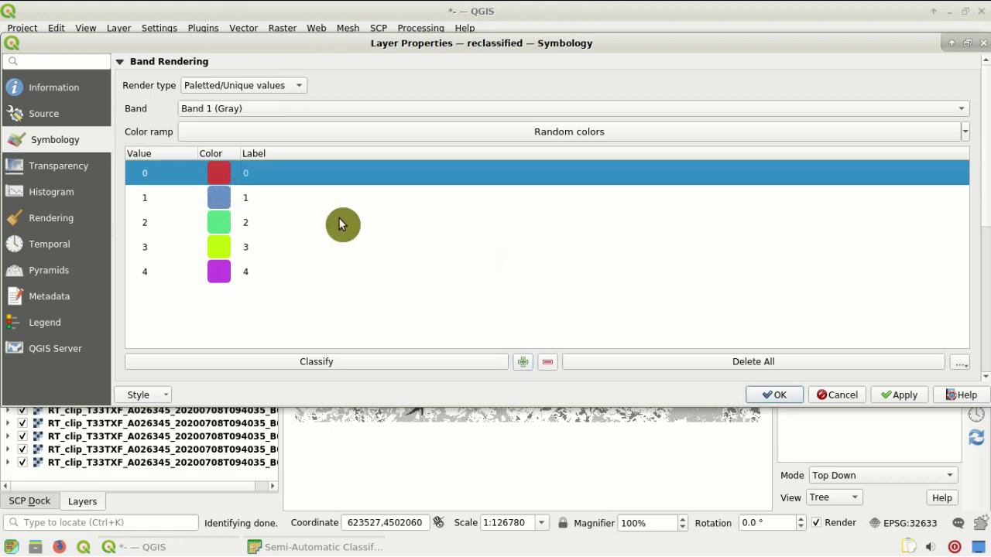
pyautogui.doubleClick(220, 175)
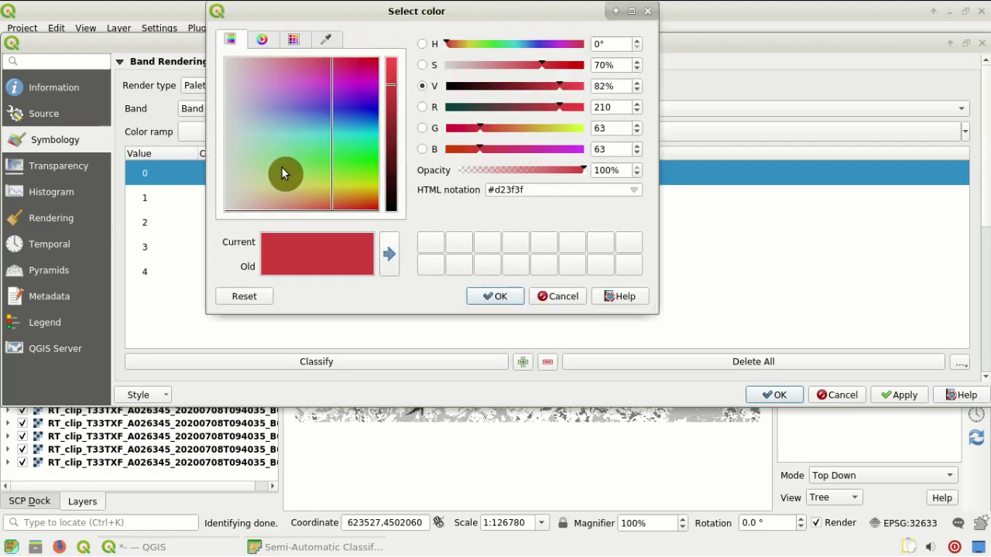
pyautogui.moveTo(382, 169); pyautogui.dragTo(396, 229)
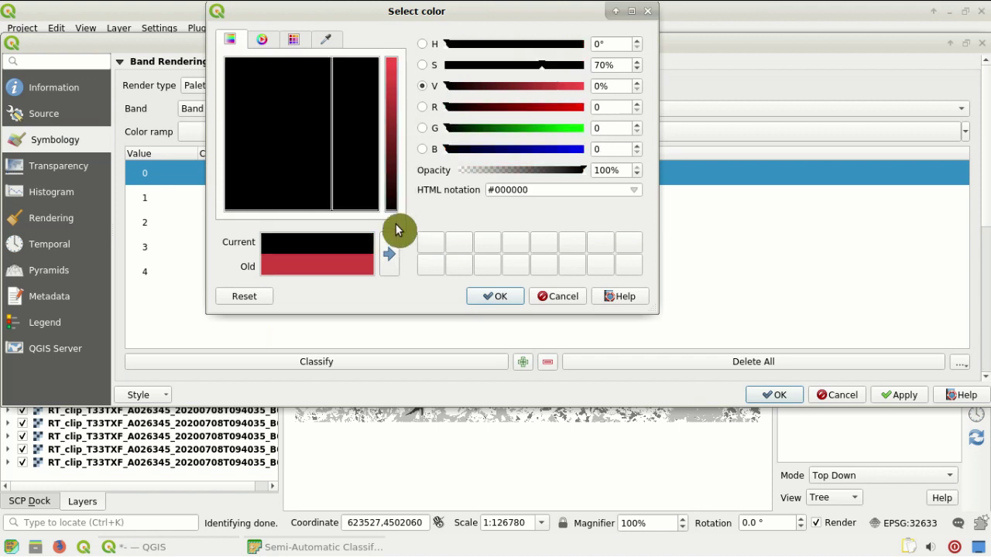
pyautogui.click(488, 293)
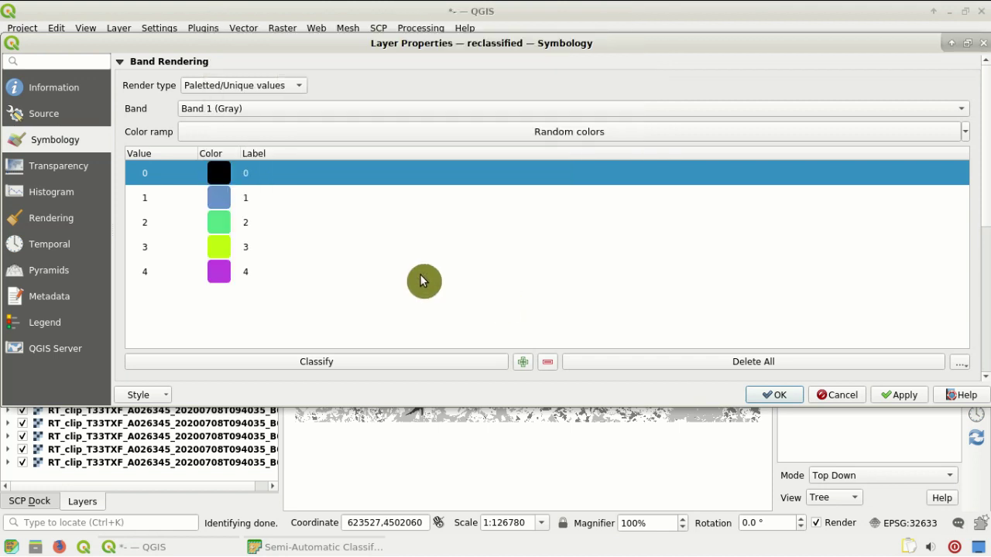
# Set the colour of value 1 to dark blue in the reclassified layer's symbology.
pyautogui.click(183, 204)
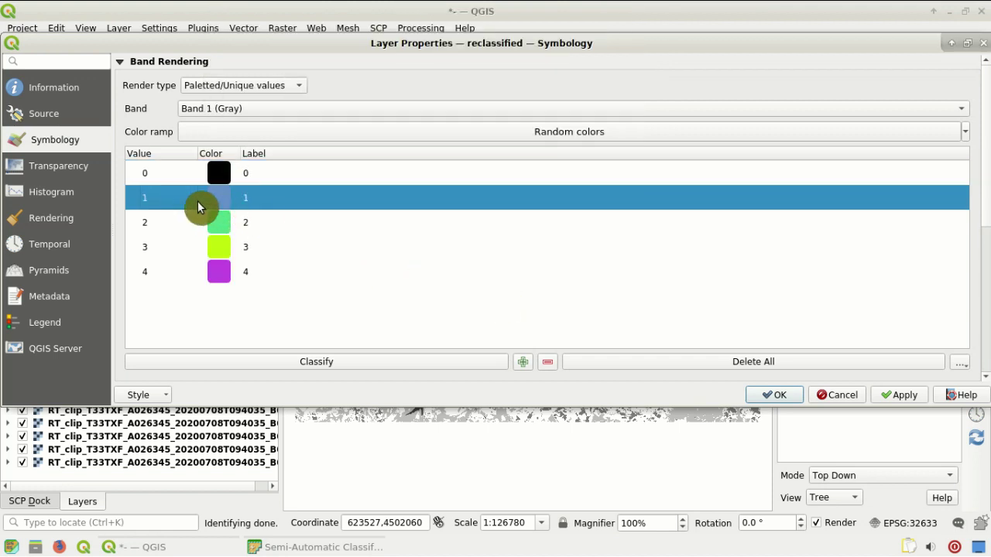
pyautogui.doubleClick(219, 203)
pyautogui.moveTo(317, 139); pyautogui.dragTo(415, 154)
pyautogui.click(496, 297)
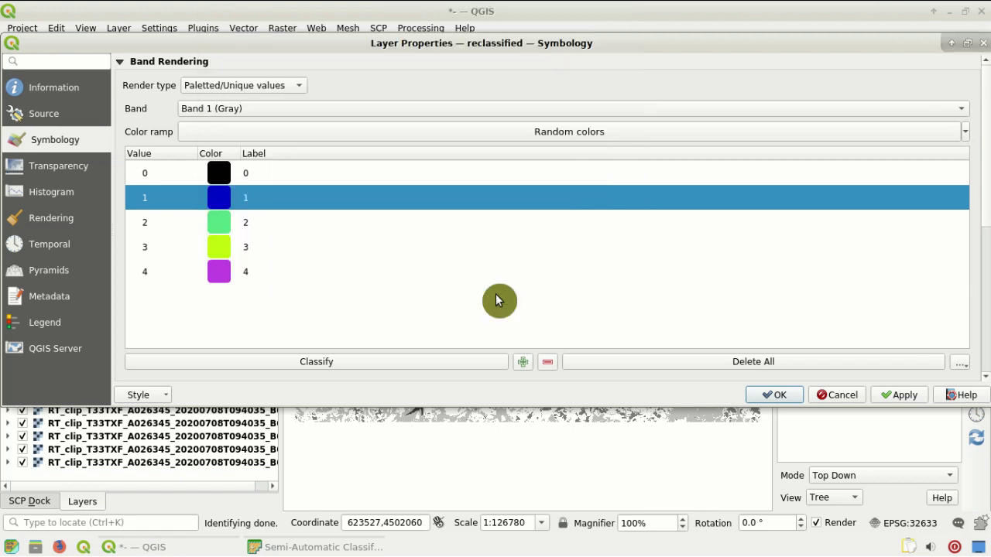
# Set the colour of value 2 to red in the reclassified layer's symbology.
pyautogui.click(245, 225)
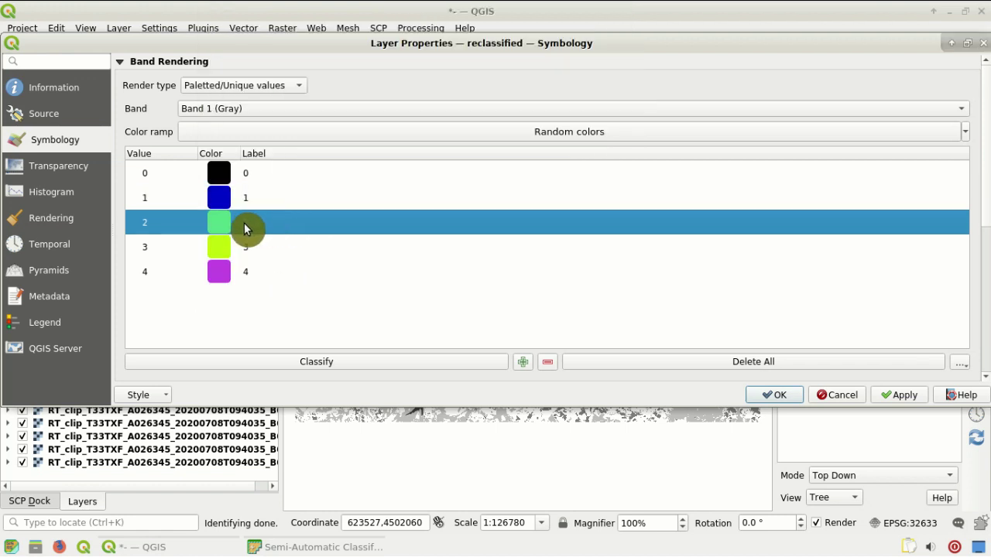
pyautogui.doubleClick(224, 223)
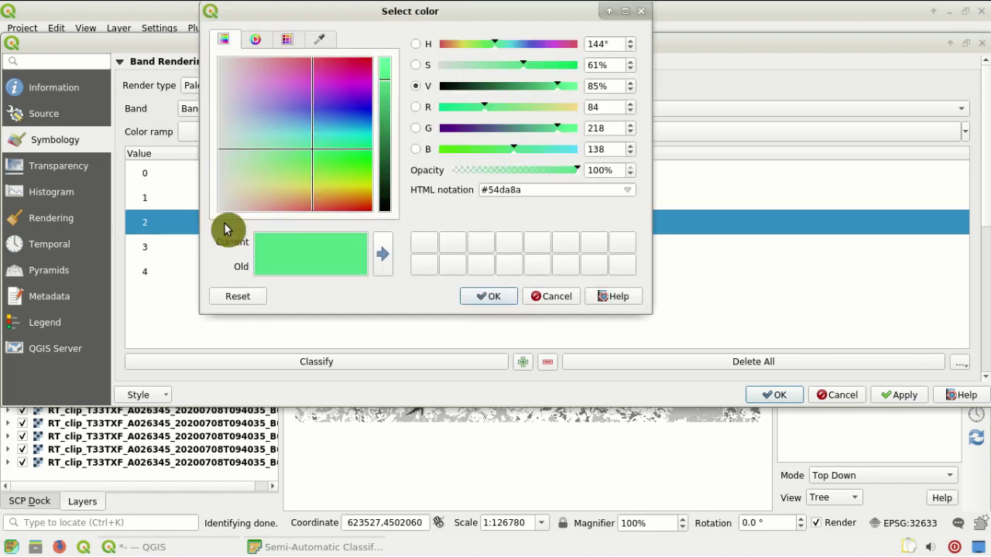
pyautogui.moveTo(345, 177); pyautogui.dragTo(379, 221)
pyautogui.click(499, 297)
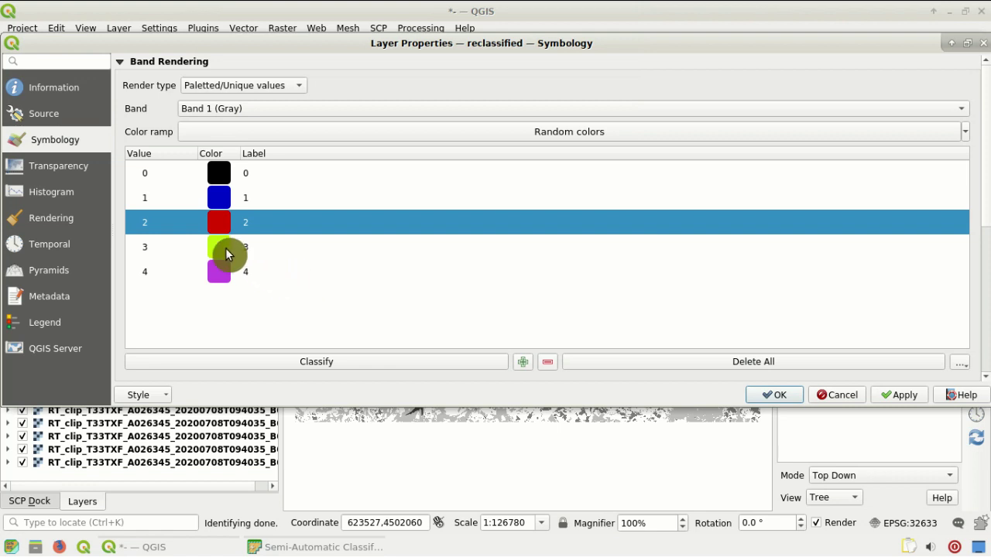
# Set the colour of value 3 to green in the reclassified layer's symbology.
pyautogui.doubleClick(220, 248)
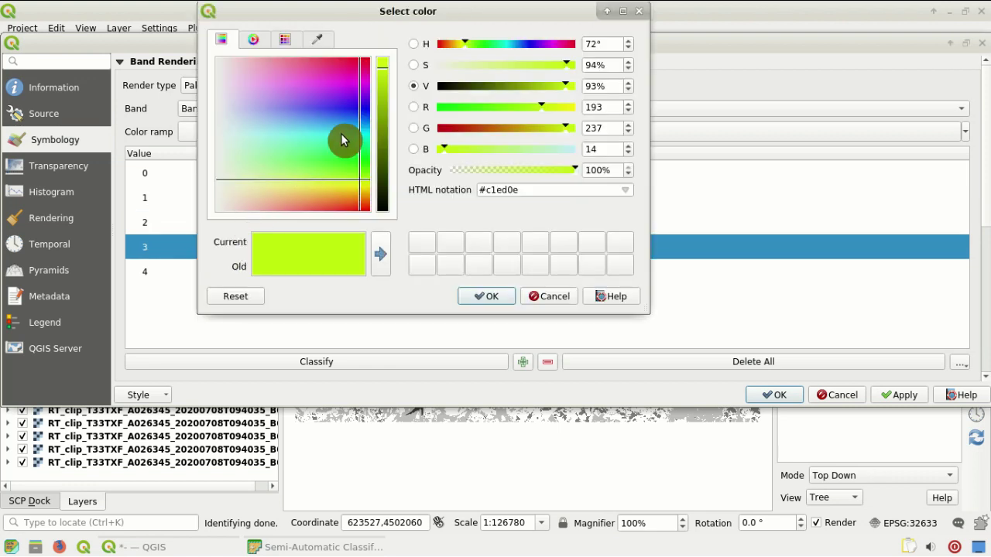
pyautogui.click(350, 163)
pyautogui.moveTo(350, 169); pyautogui.dragTo(383, 117)
pyautogui.click(491, 295)
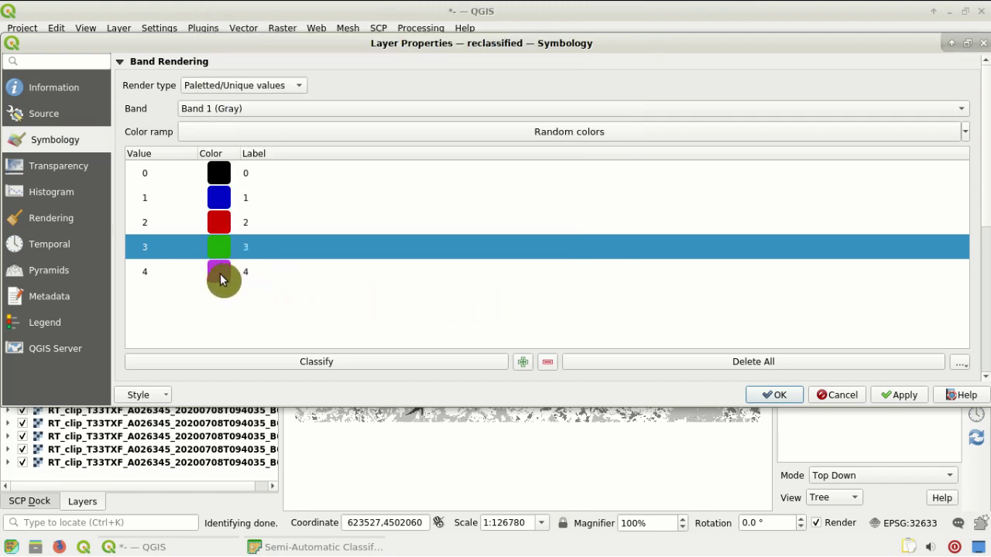
# Set the colour of value 4 to yellow and apply the reclassified layer's symbology.
pyautogui.doubleClick(220, 273)
pyautogui.moveTo(337, 158); pyautogui.dragTo(346, 186)
pyautogui.click(485, 297)
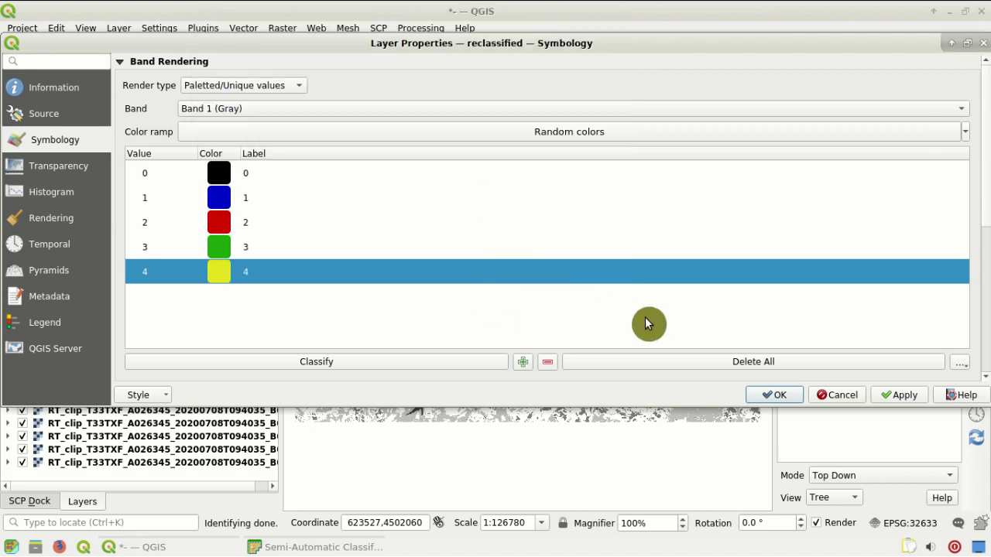
pyautogui.click(782, 397)
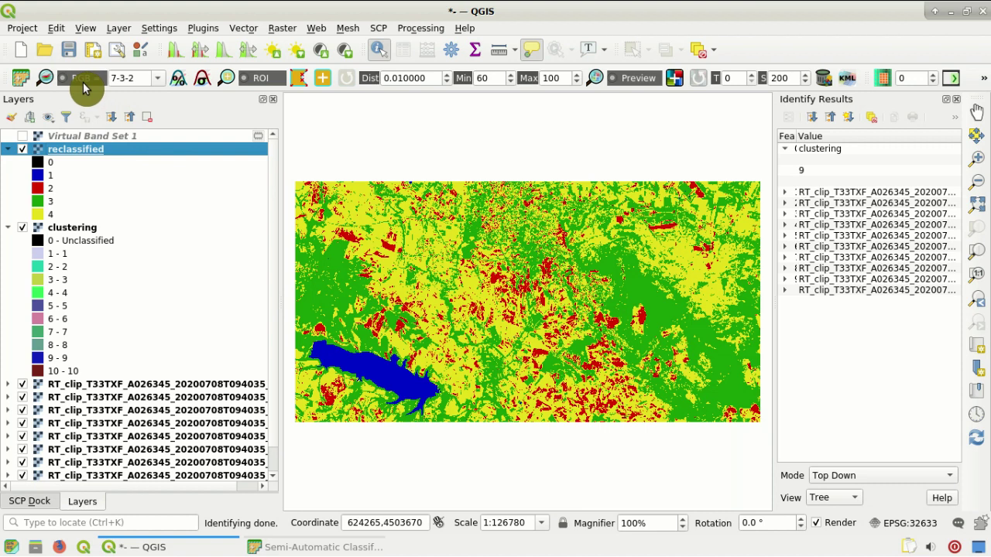
# Compare the reclassified raster around the lake with the 7-3-2 composite by showing and hiding the composite.
pyautogui.scroll(1, 370, 390)
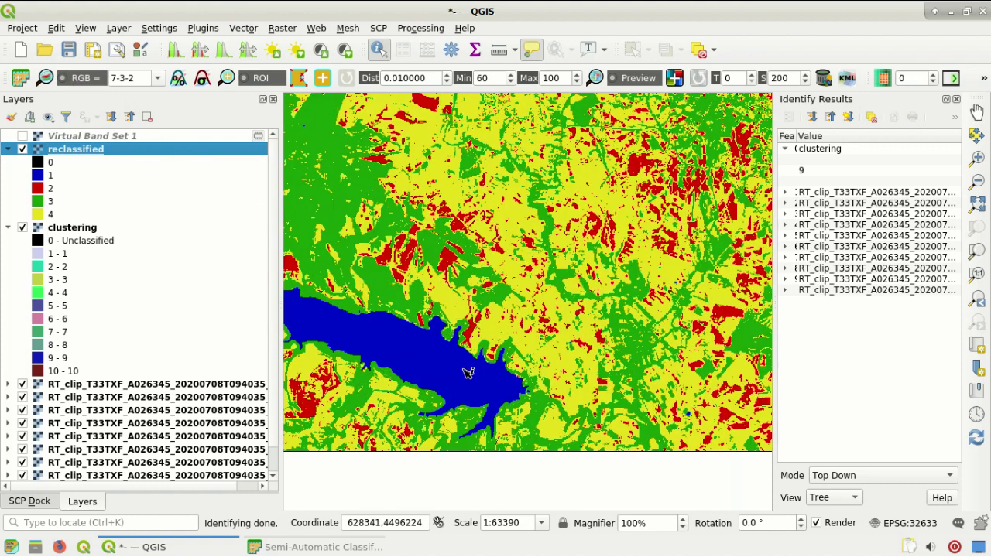
pyautogui.scroll(1, 473, 373)
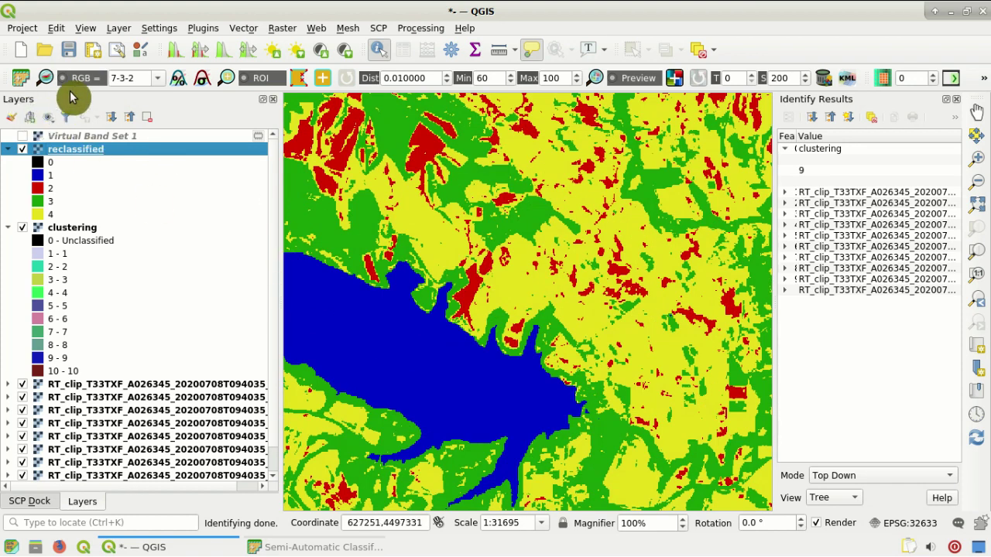
pyautogui.click(84, 76)
pyautogui.click(84, 77)
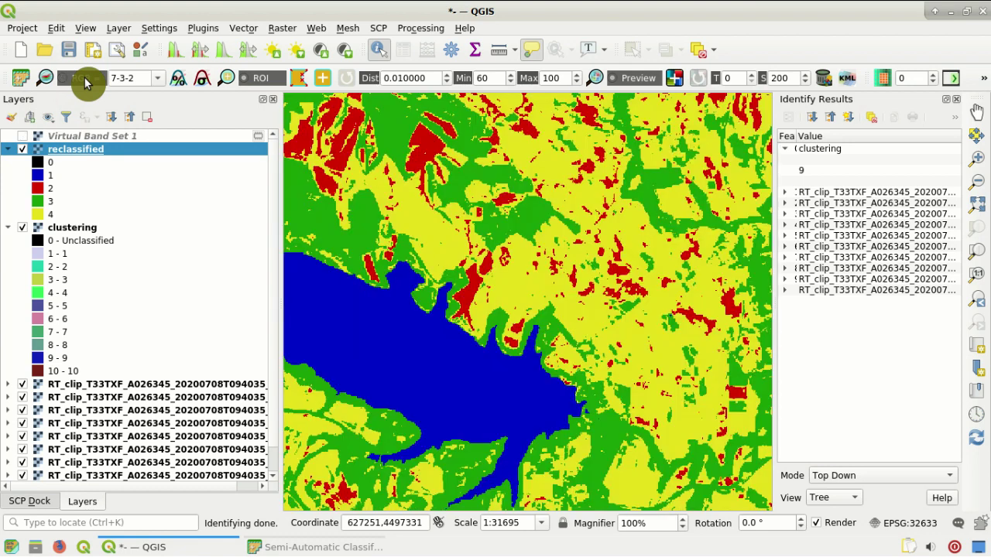
# Toggle the 7-3-2 composite over the reclassified raster to check the classes along the lake's northeastern shore.
pyautogui.click(84, 77)
pyautogui.click(84, 77)
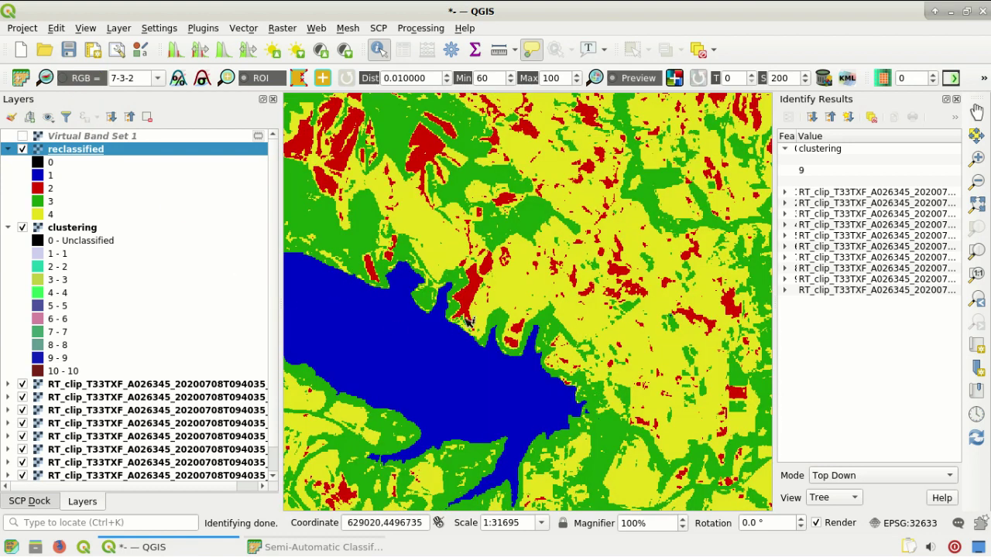
pyautogui.click(70, 87)
pyautogui.click(84, 77)
pyautogui.click(84, 77)
pyautogui.click(81, 86)
pyautogui.click(83, 75)
pyautogui.click(84, 75)
pyautogui.click(84, 75)
# Compare the reclassified raster with the 7-3-2 composite in the farmland and forest east of the lake.
pyautogui.scroll(-1, 570, 250)
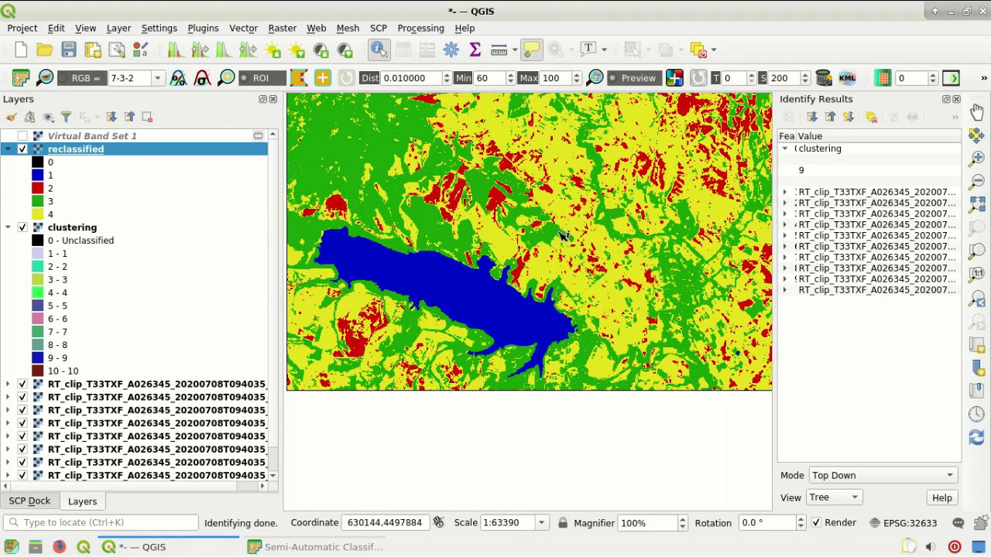
pyautogui.scroll(-1, 474, 160)
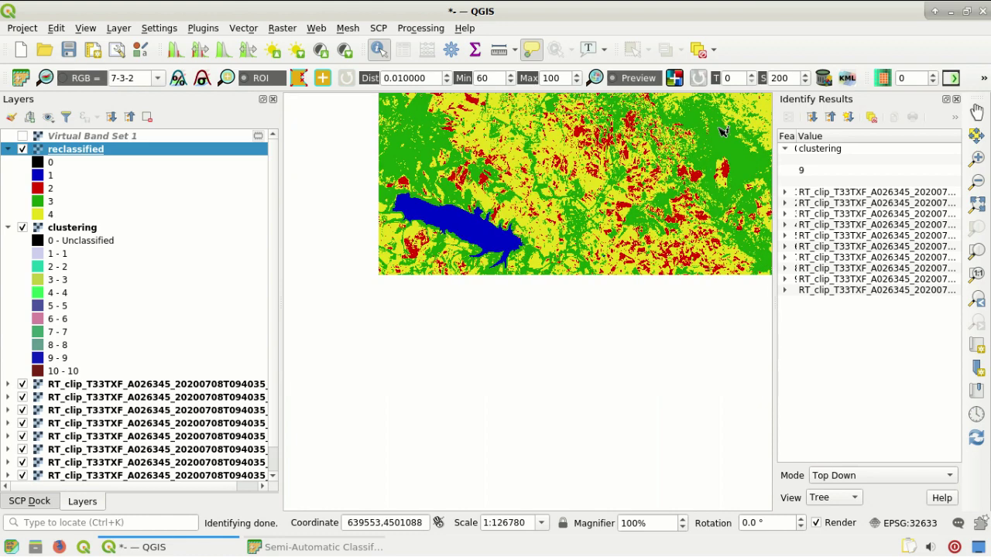
pyautogui.scroll(1, 721, 131)
pyautogui.scroll(1, 666, 207)
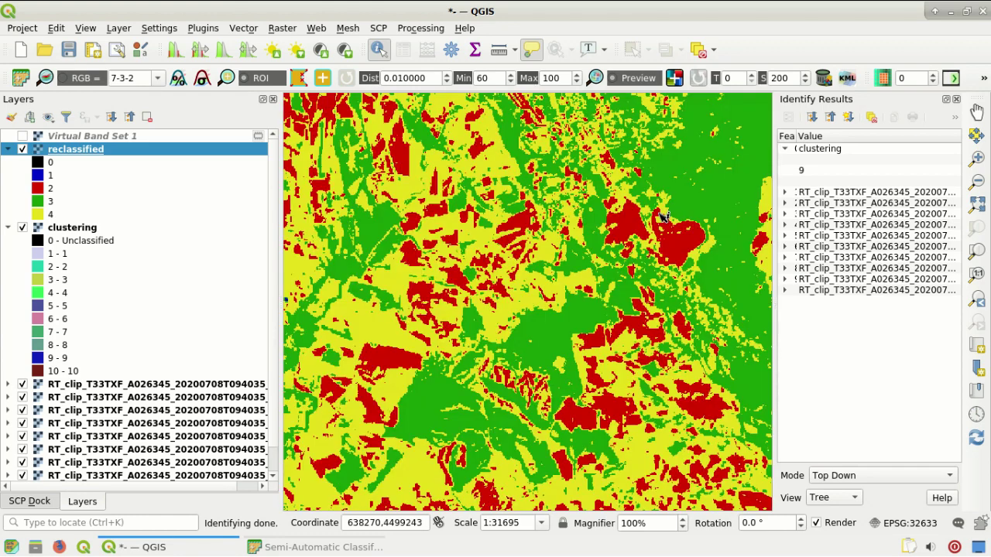
pyautogui.click(22, 136)
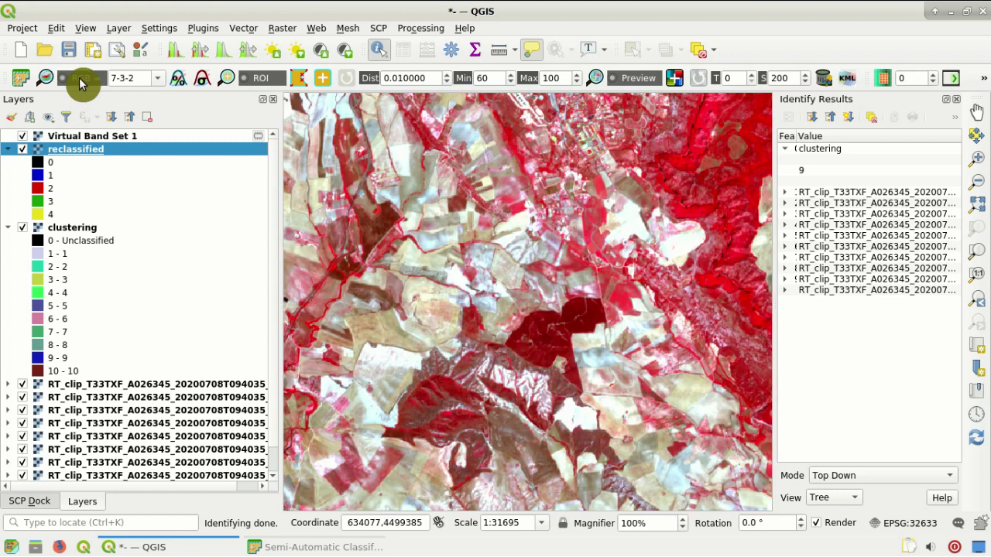
pyautogui.click(81, 84)
pyautogui.click(81, 83)
pyautogui.click(81, 83)
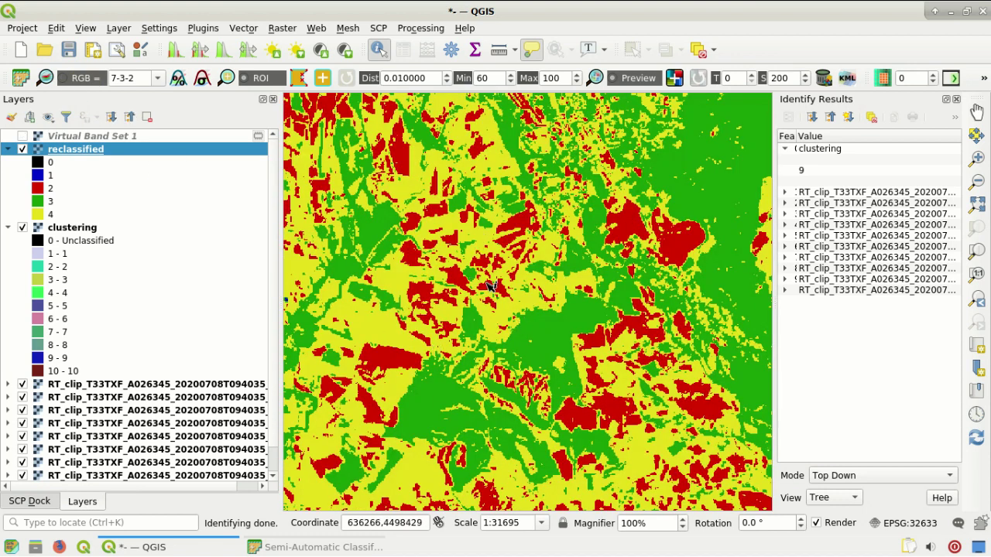
# Compare the reclassified raster with the 7-3-2 composite around the long bright strip in the northeast of the image.
pyautogui.scroll(-3, 485, 263)
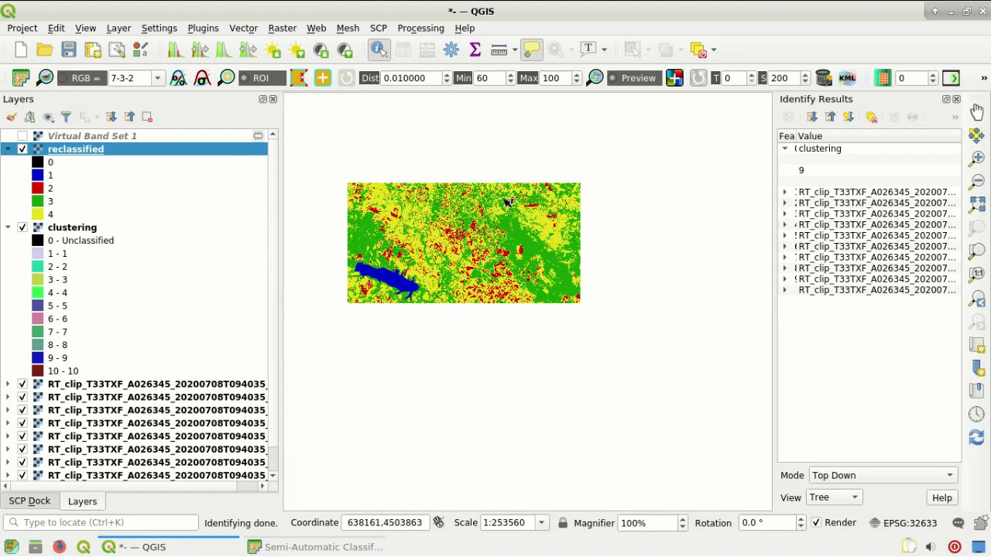
pyautogui.scroll(4, 540, 206)
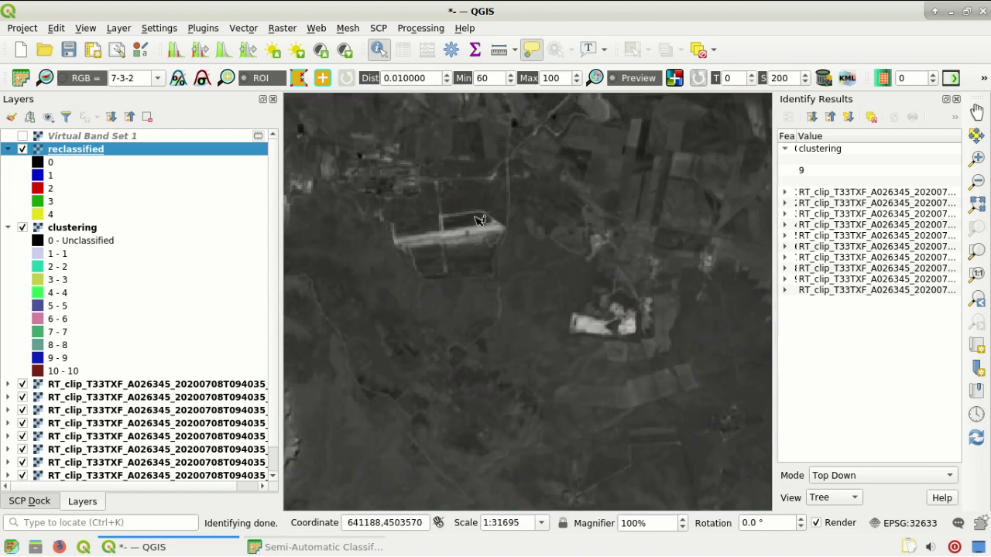
pyautogui.click(23, 135)
pyautogui.click(81, 78)
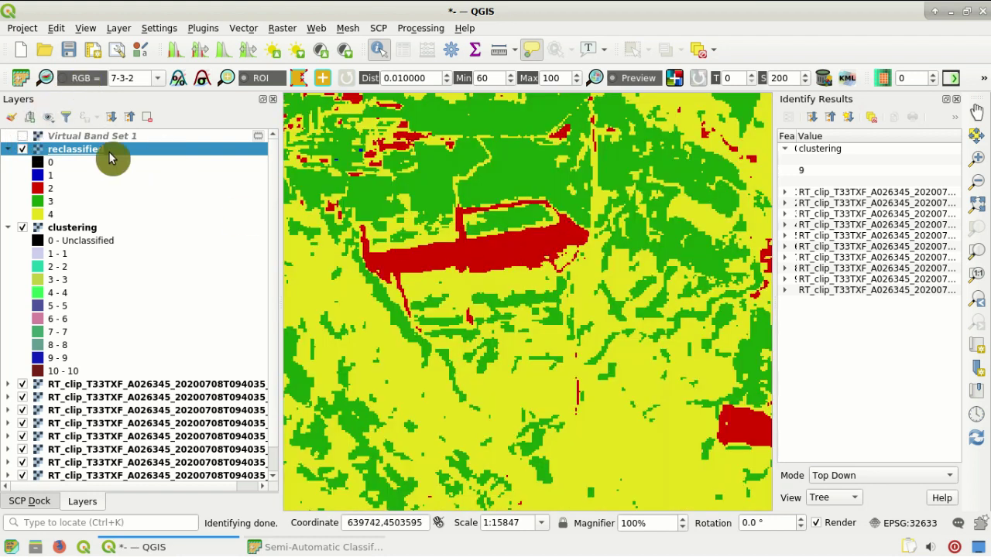
pyautogui.click(87, 80)
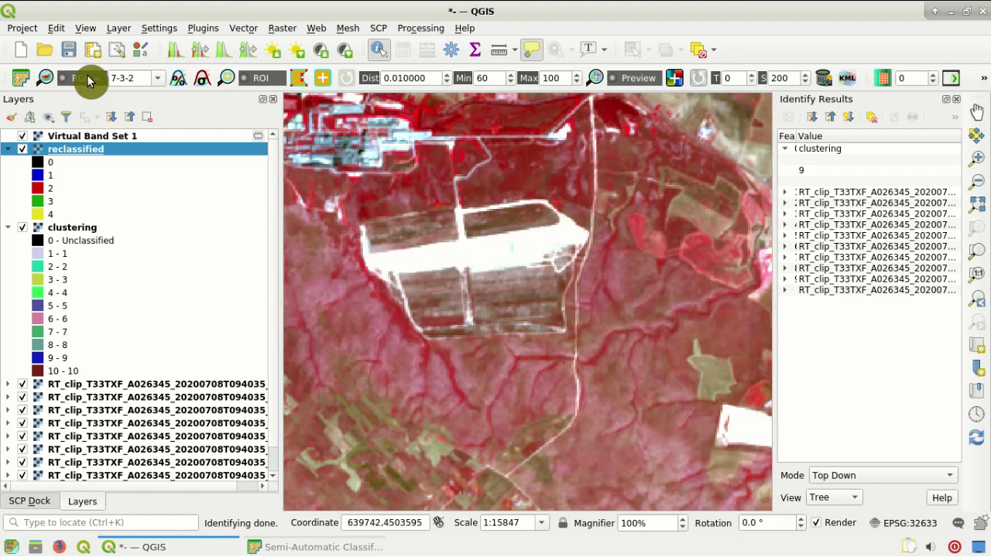
pyautogui.click(87, 79)
pyautogui.click(88, 80)
pyautogui.click(88, 80)
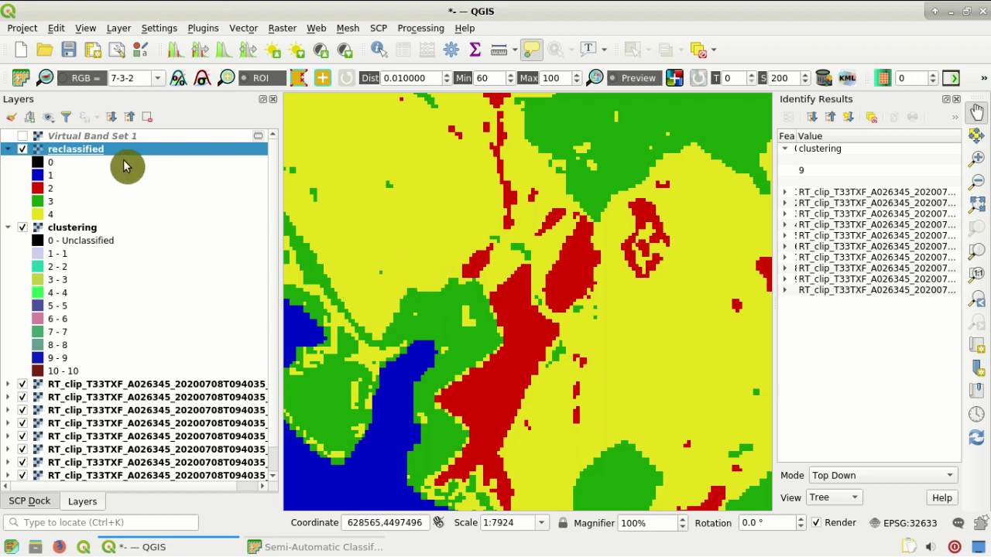
# Check the red patches near the lake's northeastern inlet closely against the 7-3-2 composite, then return to the wider lake view.
pyautogui.click(85, 77)
pyautogui.click(85, 78)
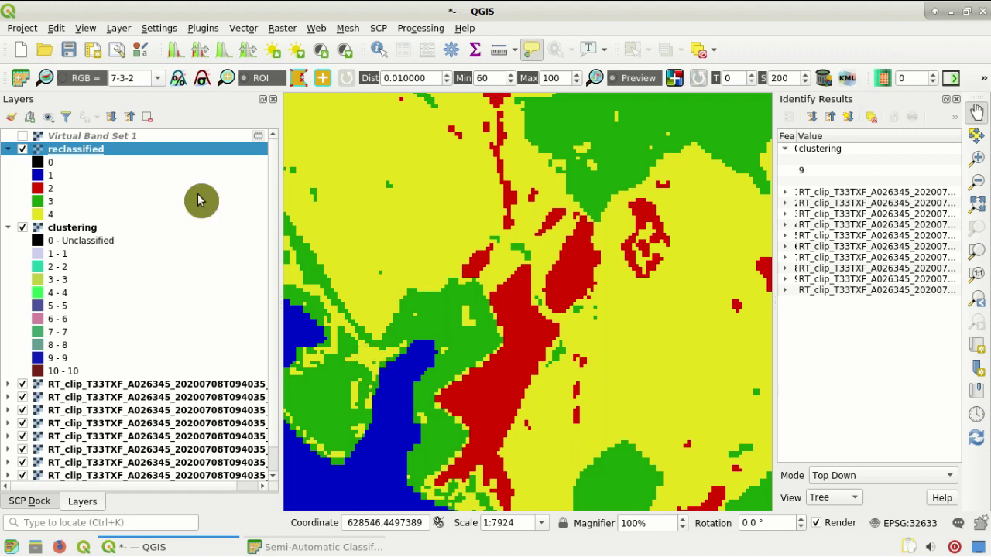
pyautogui.click(85, 78)
pyautogui.click(84, 79)
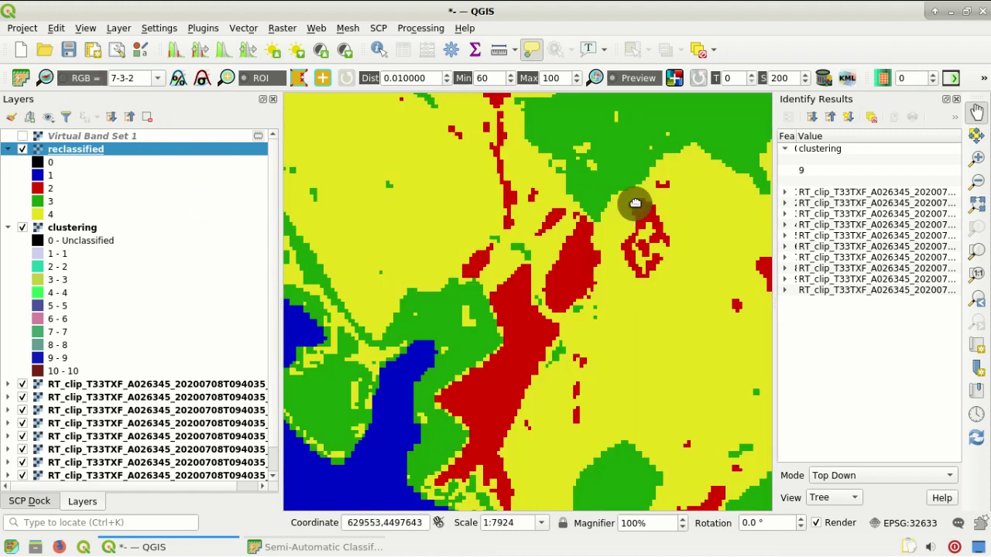
pyautogui.scroll(1, 674, 135)
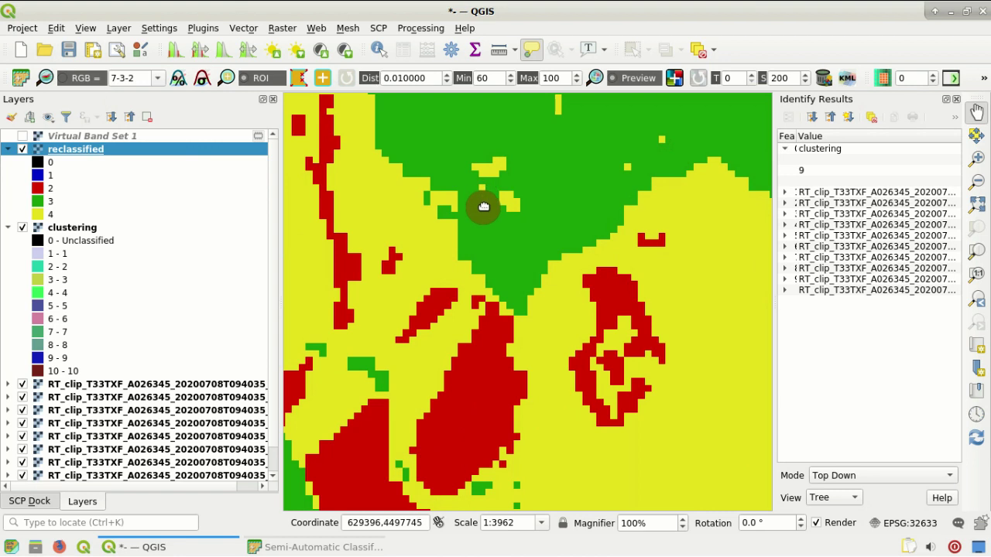
pyautogui.click(70, 78)
pyautogui.click(70, 78)
pyautogui.scroll(-1, 613, 205)
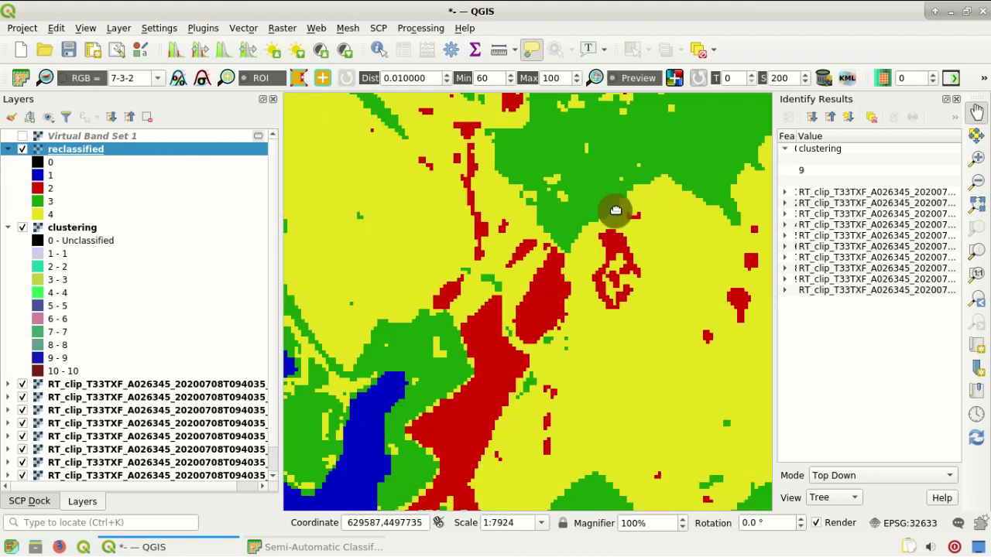
pyautogui.moveTo(613, 380); pyautogui.dragTo(586, 215)
pyautogui.scroll(-1, 575, 270)
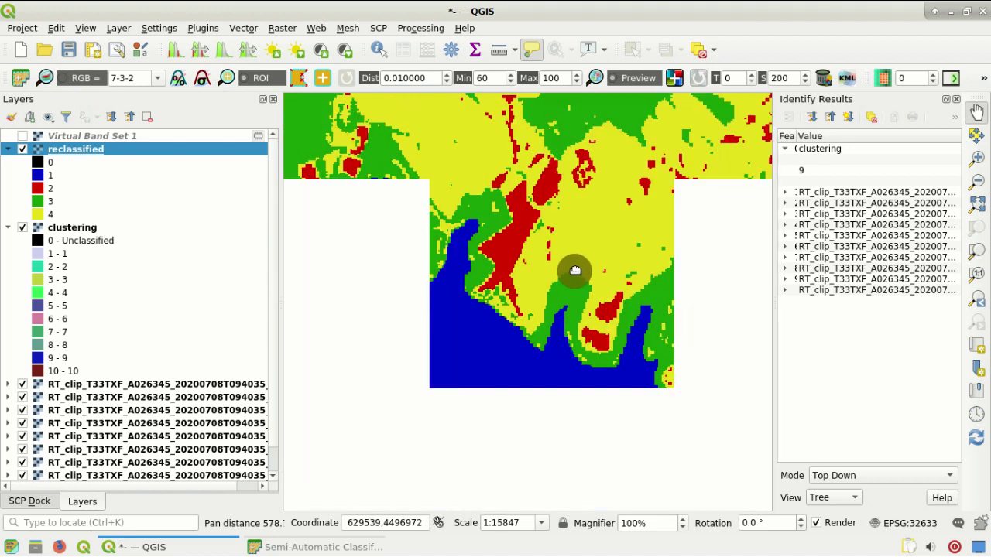
pyautogui.scroll(-1, 472, 245)
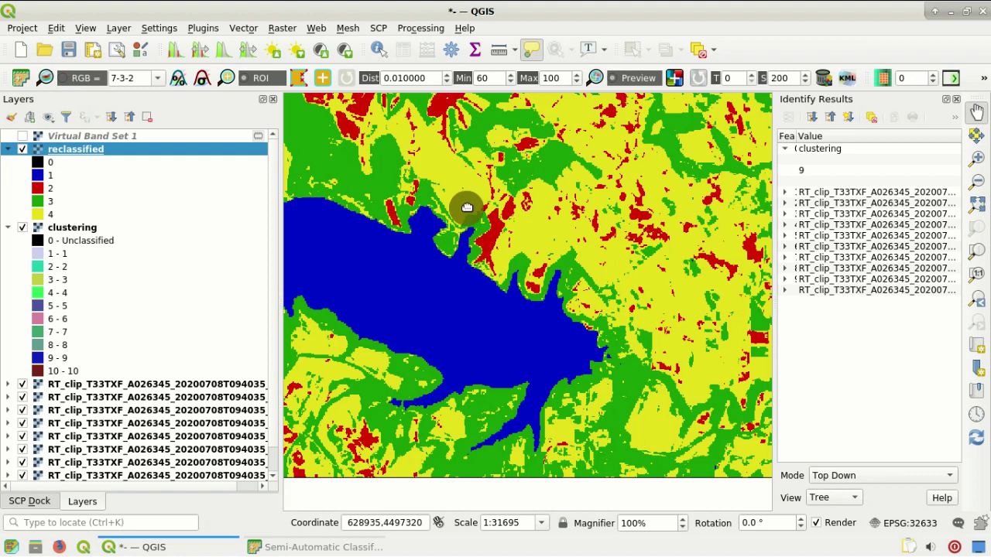
# Open the Classification sieve tool and select the reclassified raster as the input classification.
pyautogui.click(380, 29)
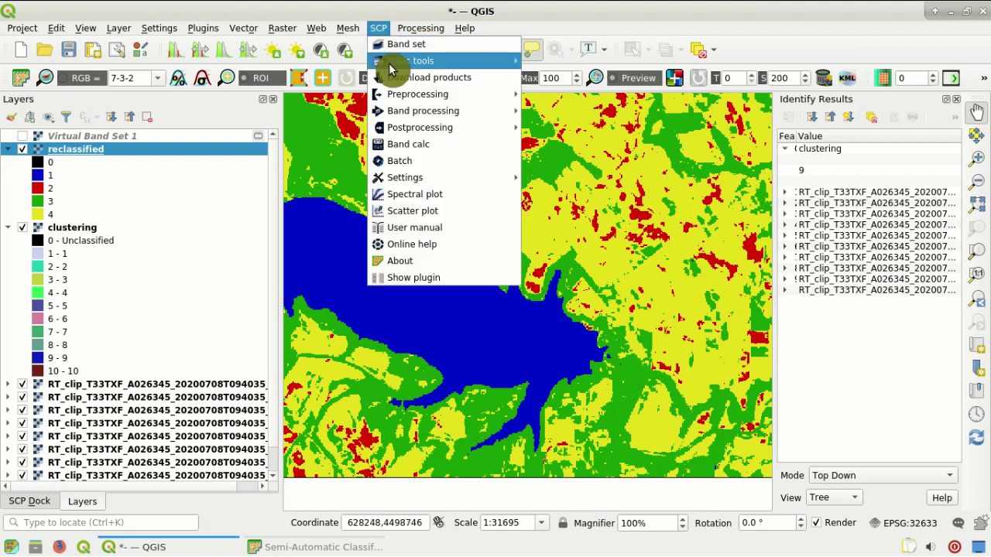
pyautogui.moveTo(462, 127)
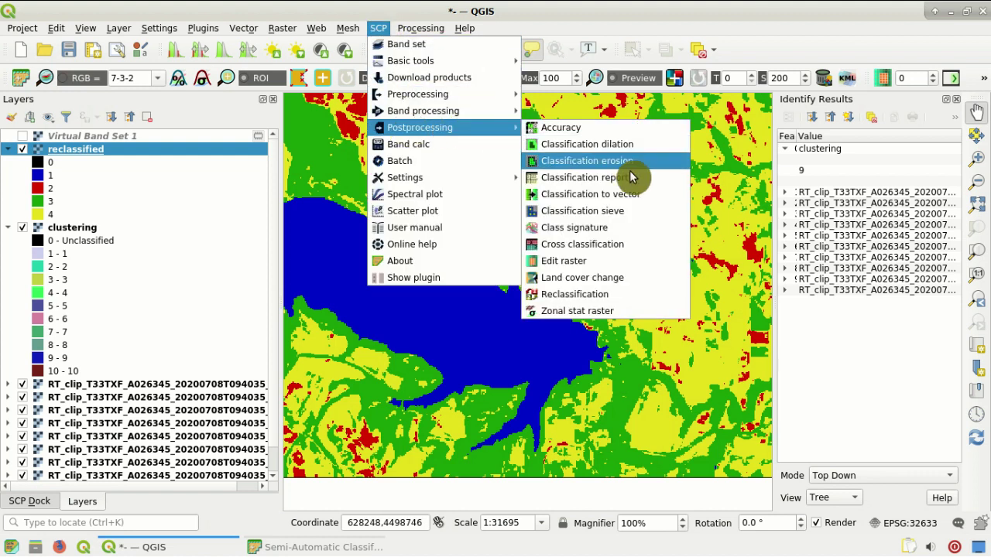
pyautogui.click(648, 211)
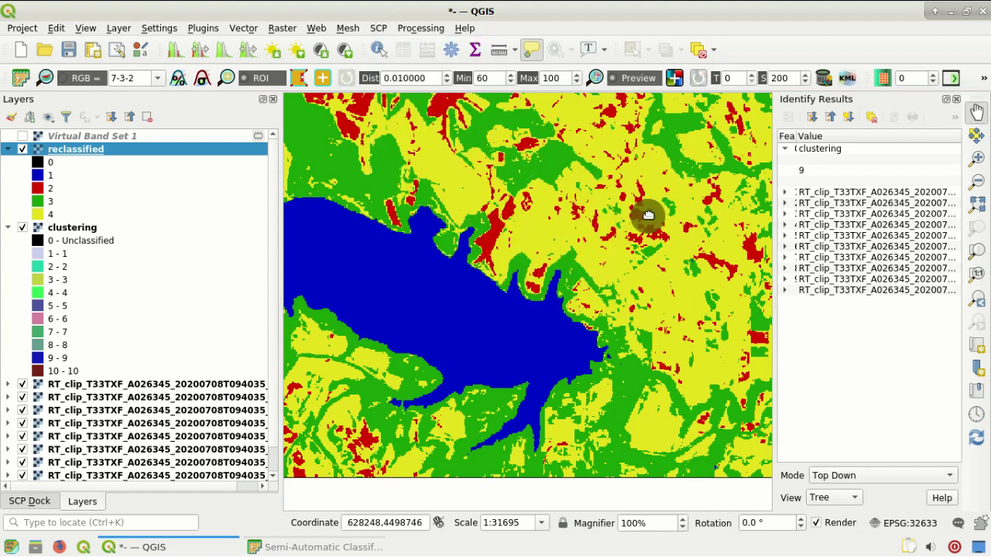
pyautogui.click(354, 548)
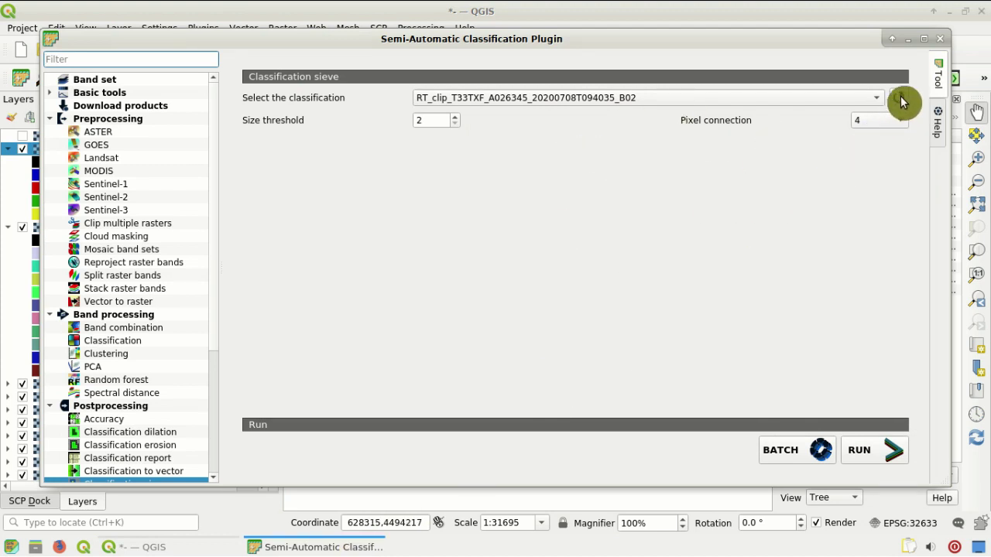
pyautogui.click(853, 99)
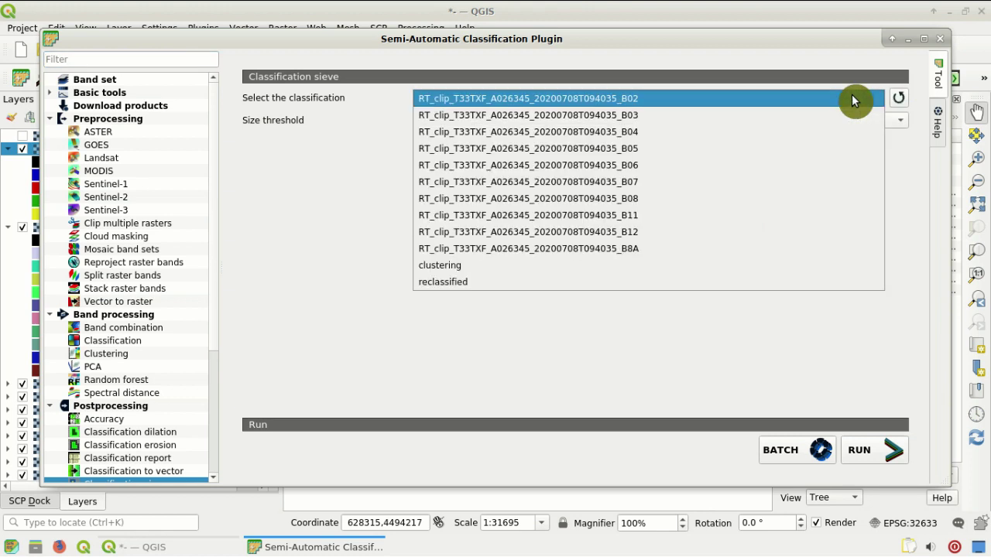
pyautogui.click(726, 283)
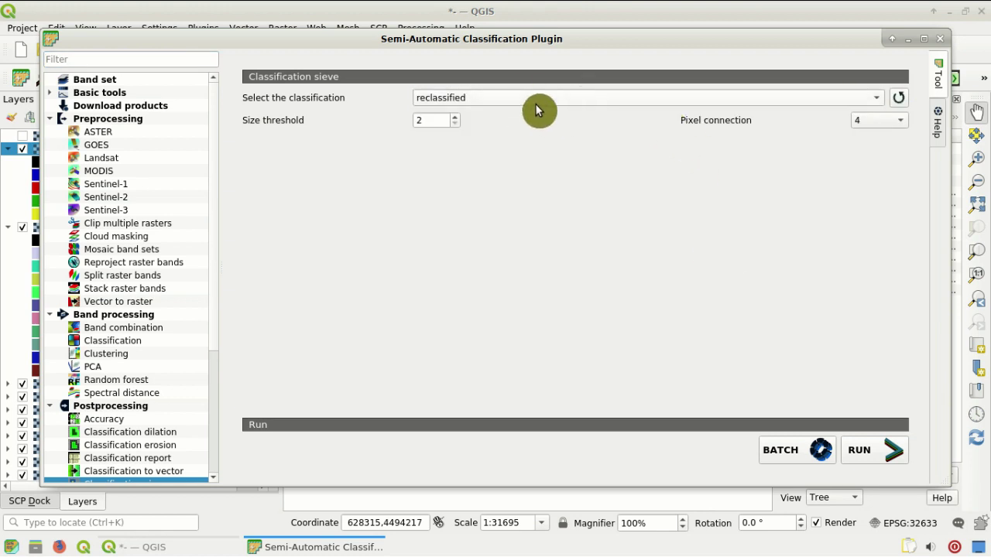
# Keep the sieve's size threshold at 2 and set the pixel connection to 8.
pyautogui.click(456, 118)
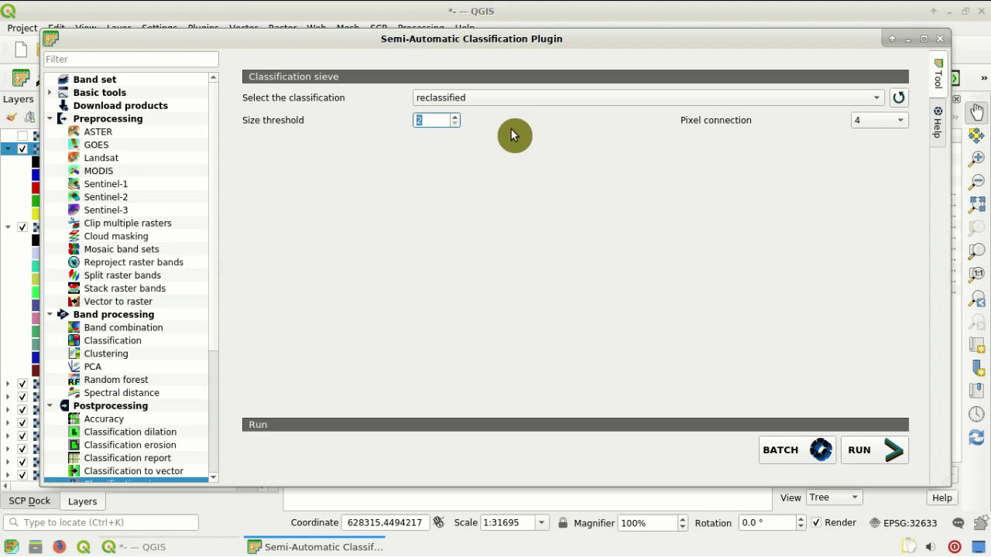
pyautogui.click(888, 125)
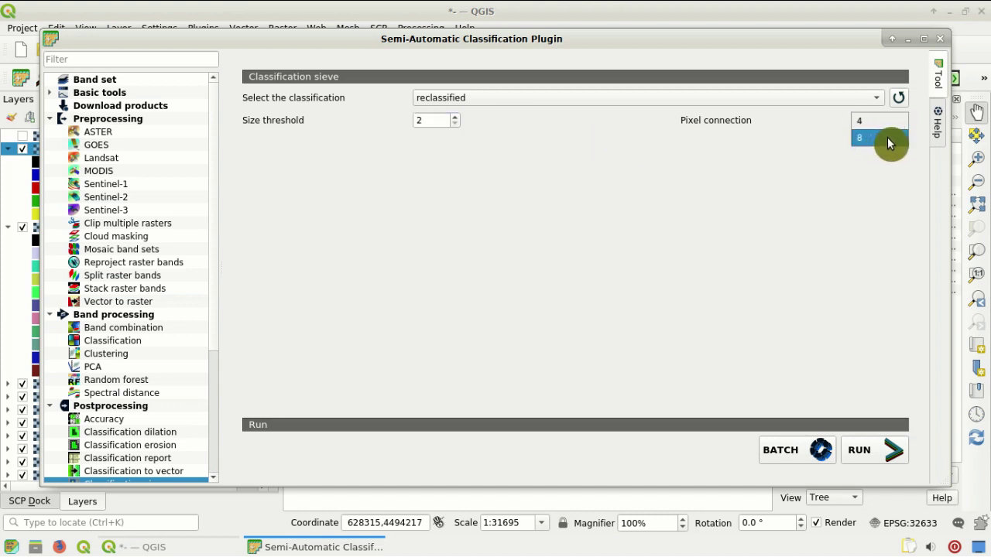
pyautogui.click(887, 139)
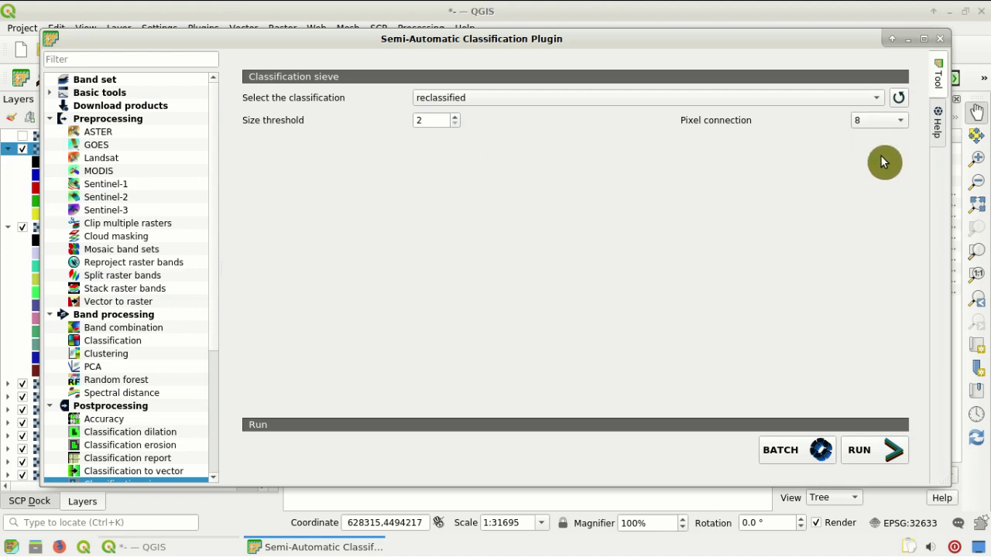
# Run the classification sieve, save the output as sieve in the converted folder, and return to the map.
pyautogui.click(888, 461)
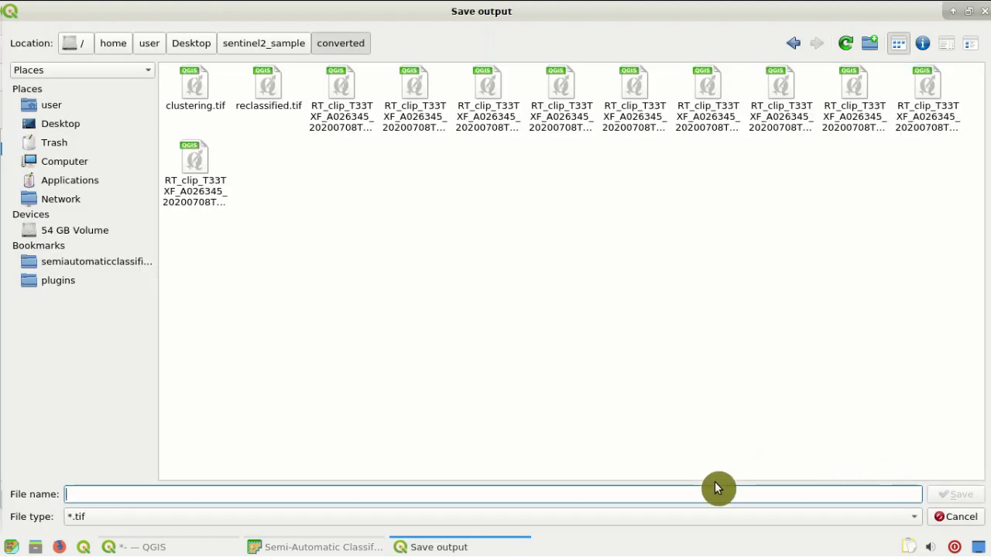
pyautogui.write('sieve')
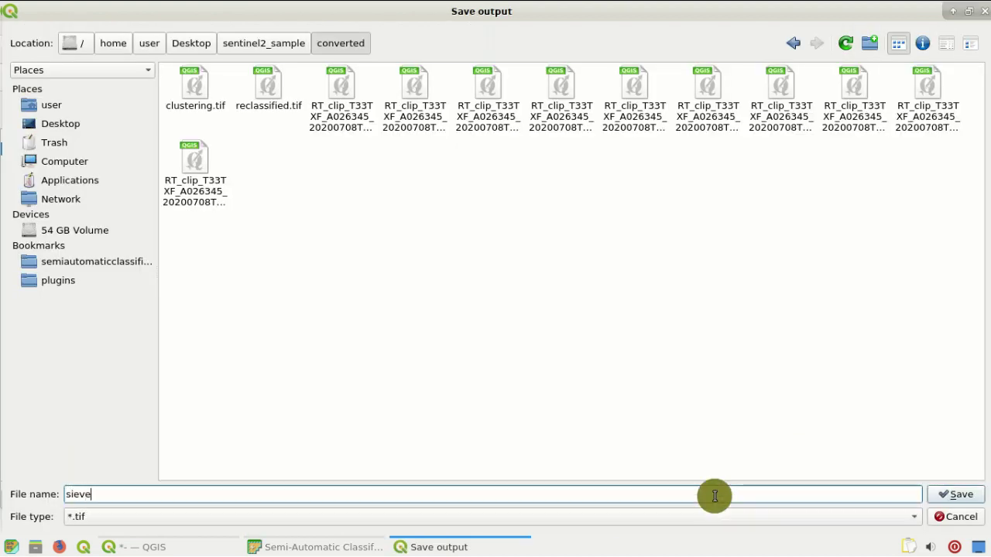
pyautogui.click(955, 500)
pyautogui.click(192, 546)
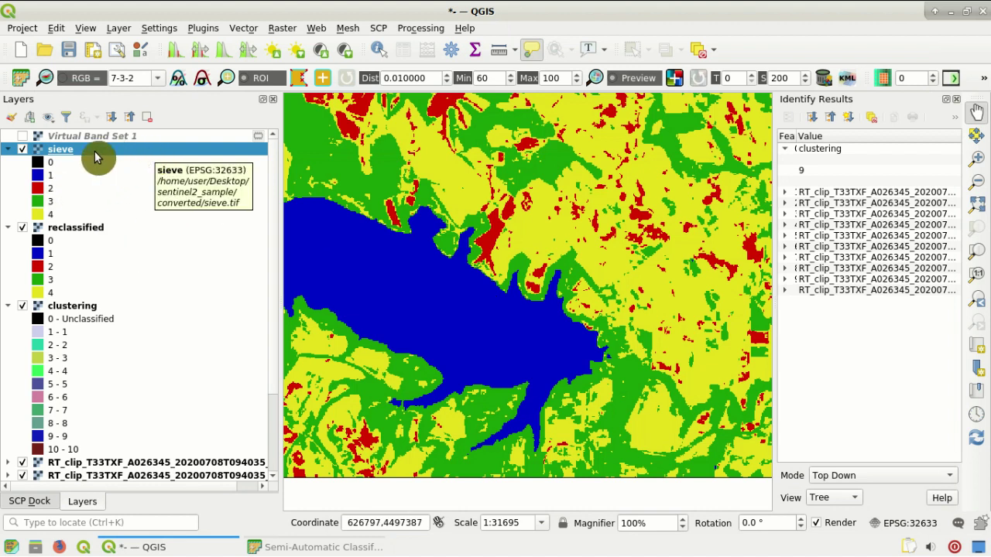
# Compare the sieve raster with the reclassified raster northeast of the lake by hiding and showing the sieve layer.
pyautogui.click(24, 153)
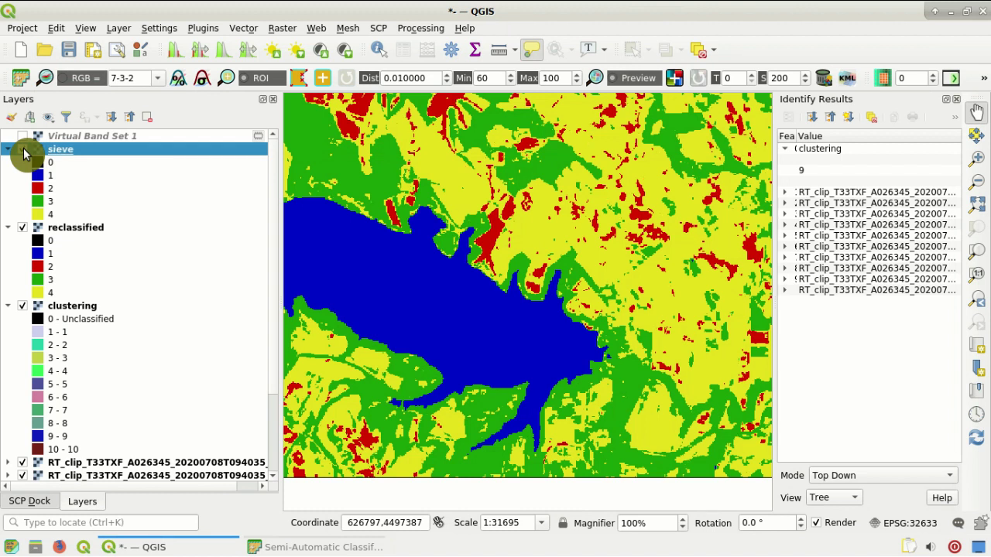
pyautogui.scroll(1, 610, 199)
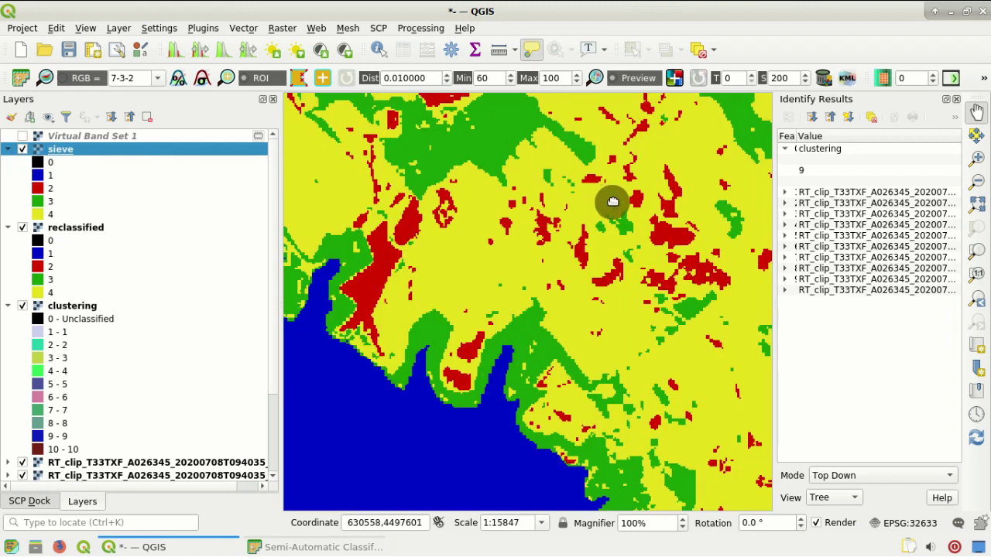
pyautogui.scroll(1, 612, 201)
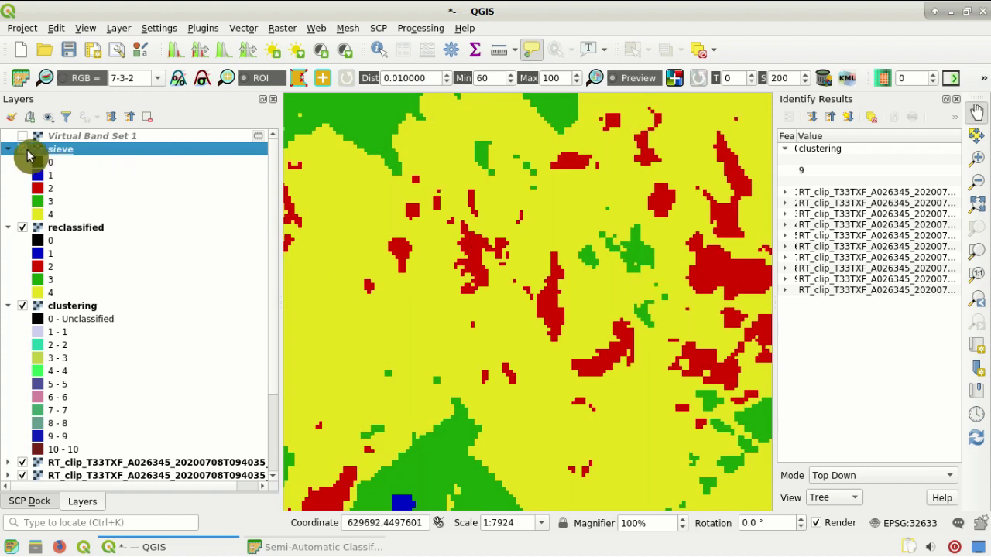